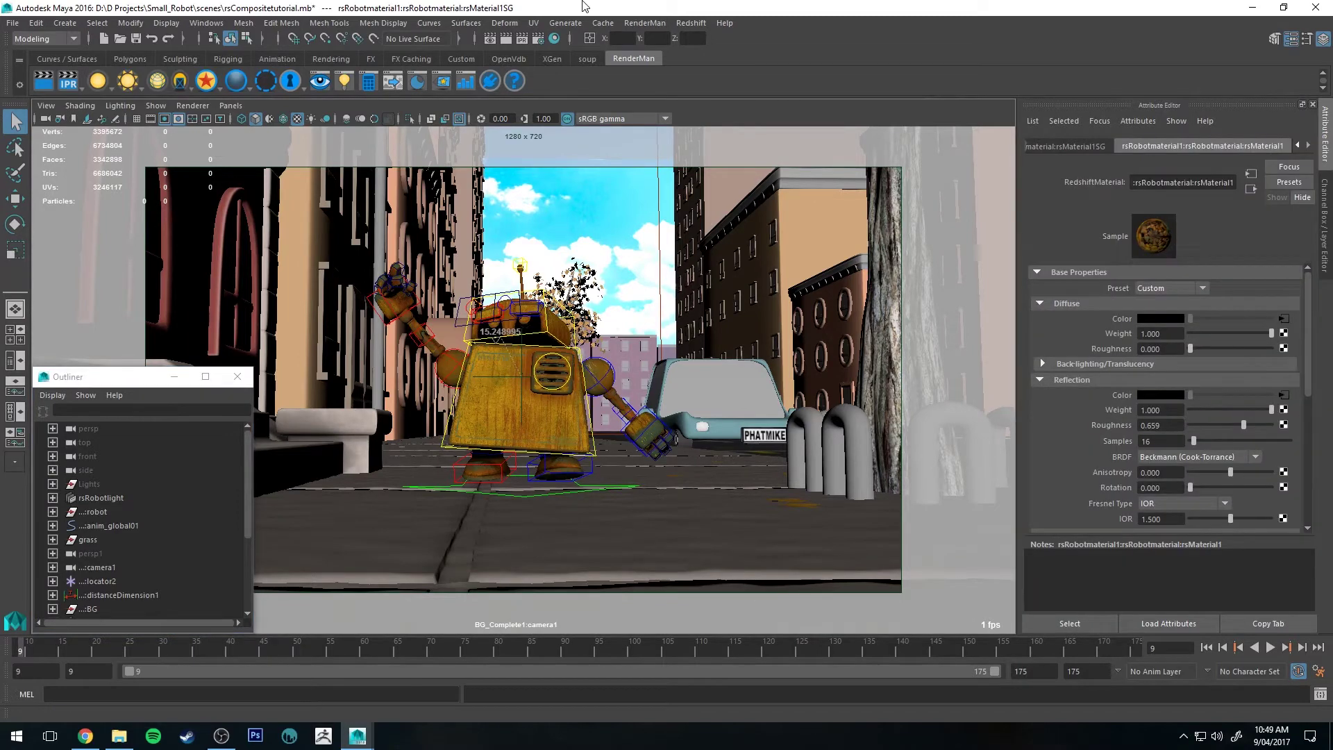
# Open the Render Settings window, showing Redshift's Output sampling options.
pyautogui.click(538, 38)
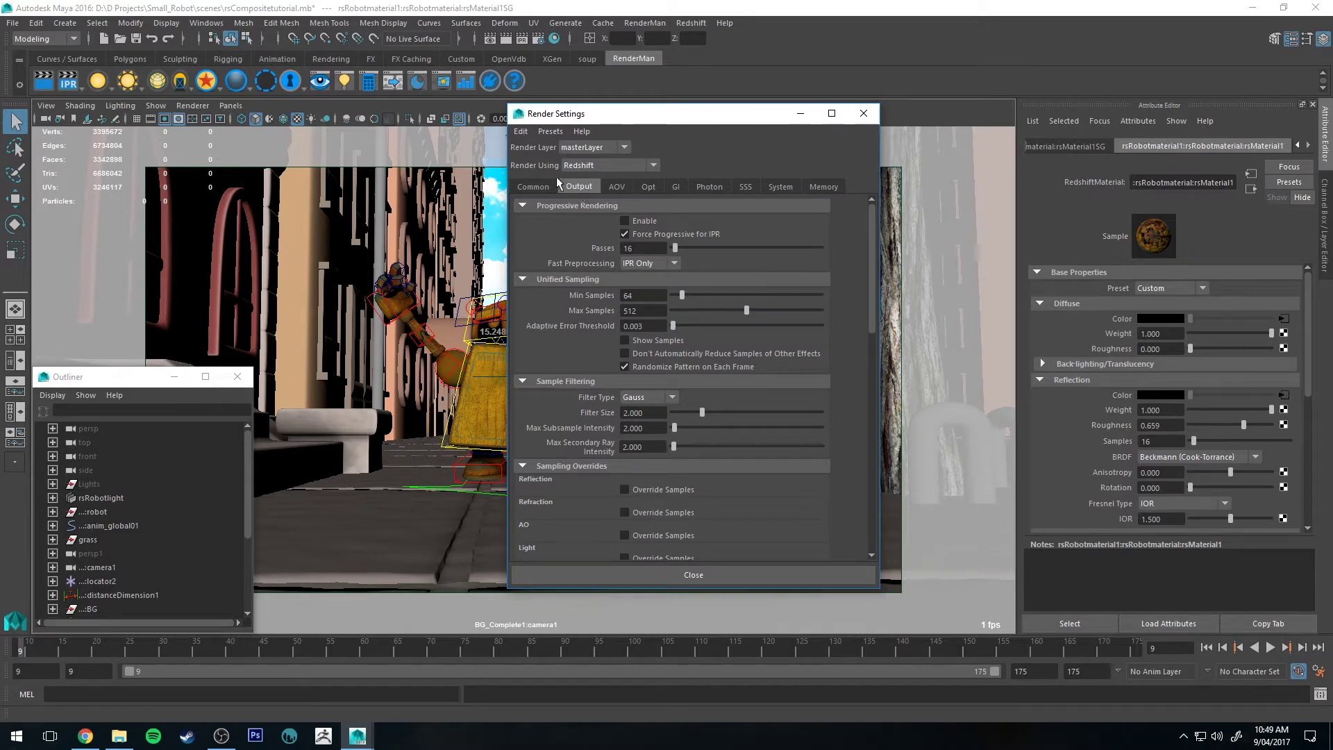
# Add a Puzzle Matte AOV in Redshift's AOV tab with Red ID 1, then close Render Settings.
pyautogui.click(614, 189)
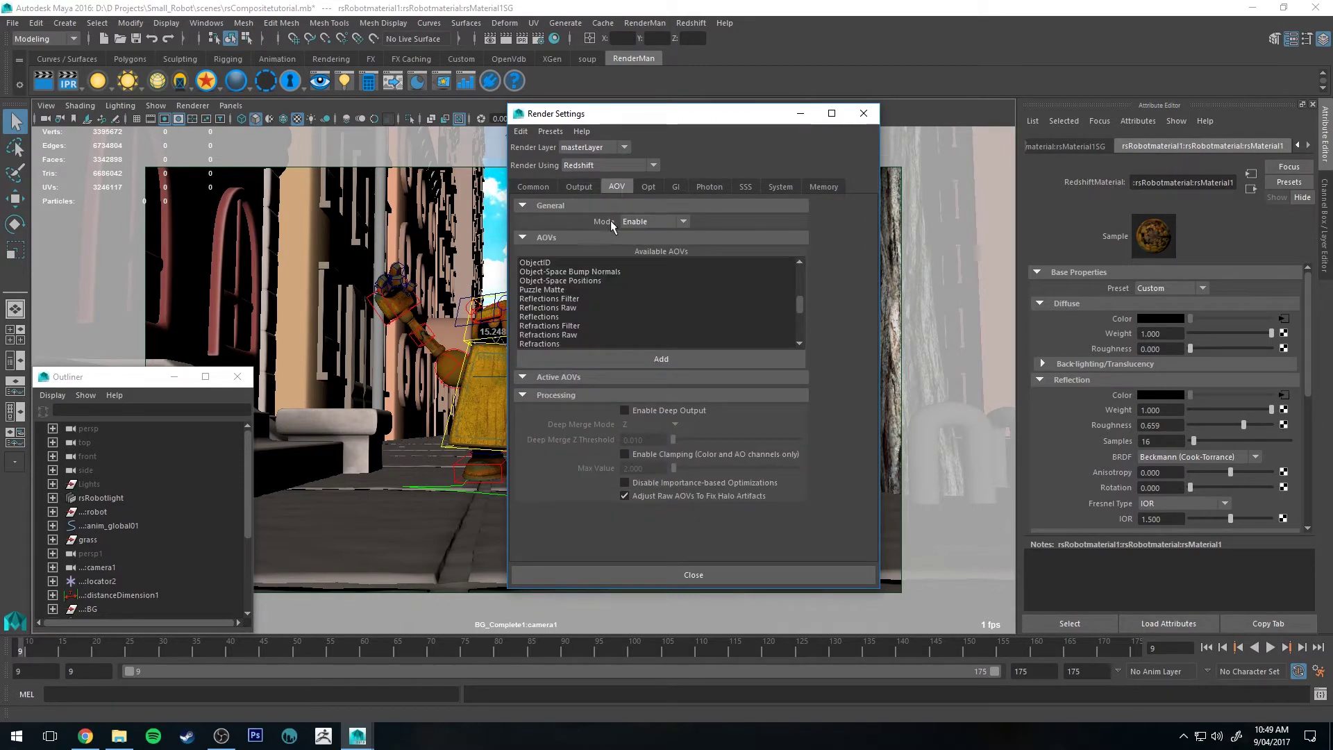
pyautogui.scroll(-3, 550, 287)
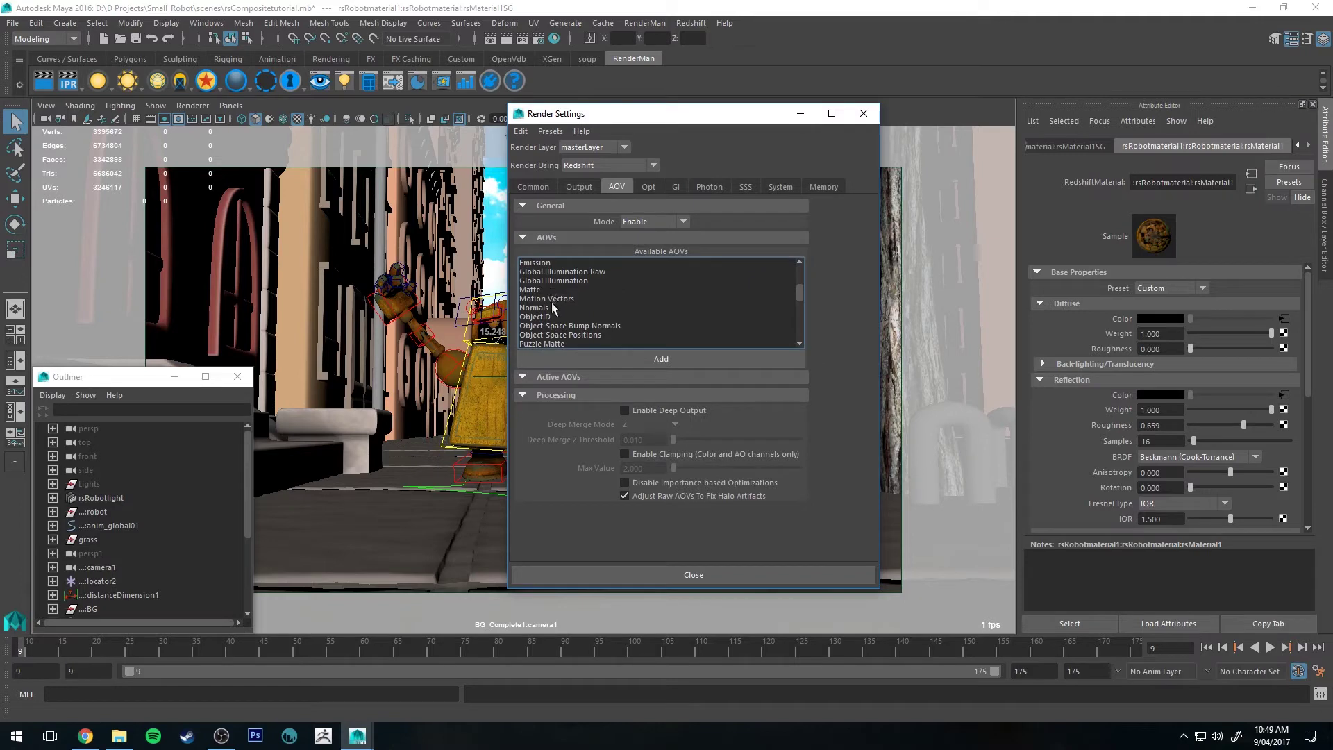
pyautogui.click(547, 289)
pyautogui.click(566, 341)
pyautogui.scroll(-1, 590, 305)
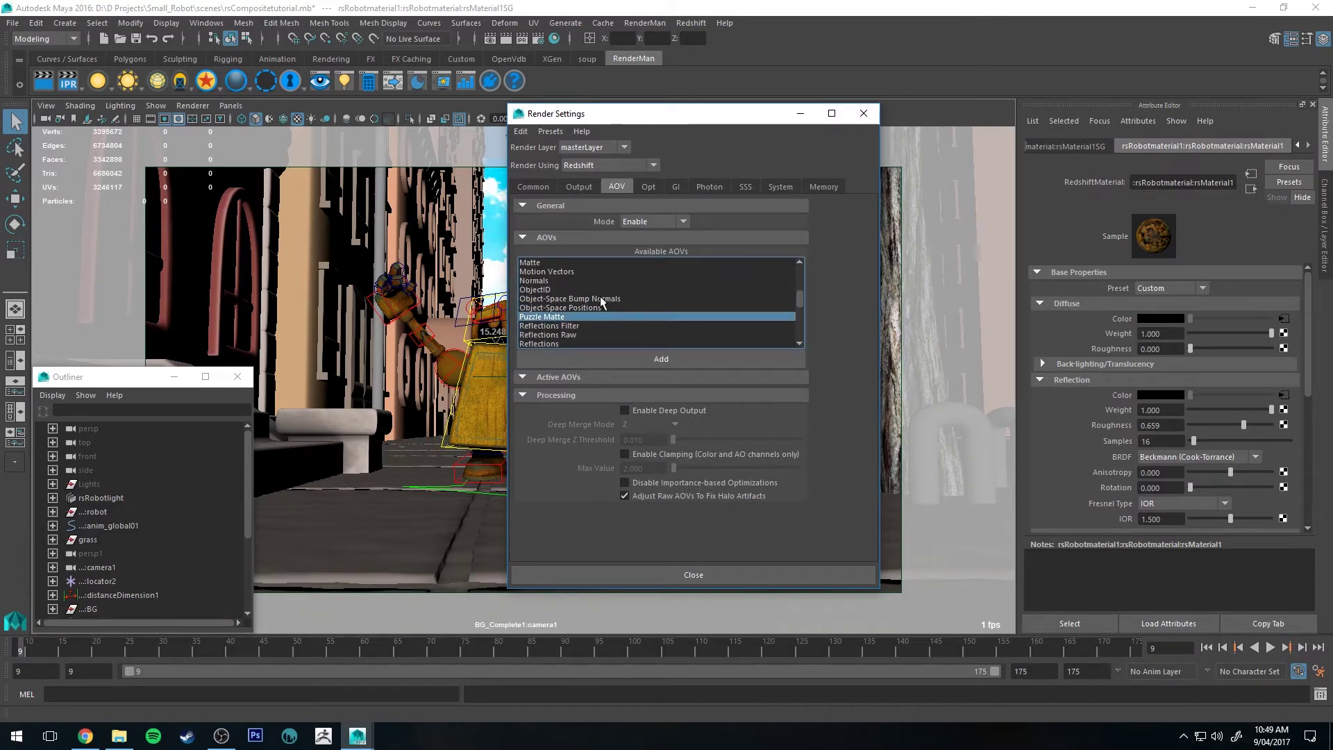
pyautogui.click(652, 358)
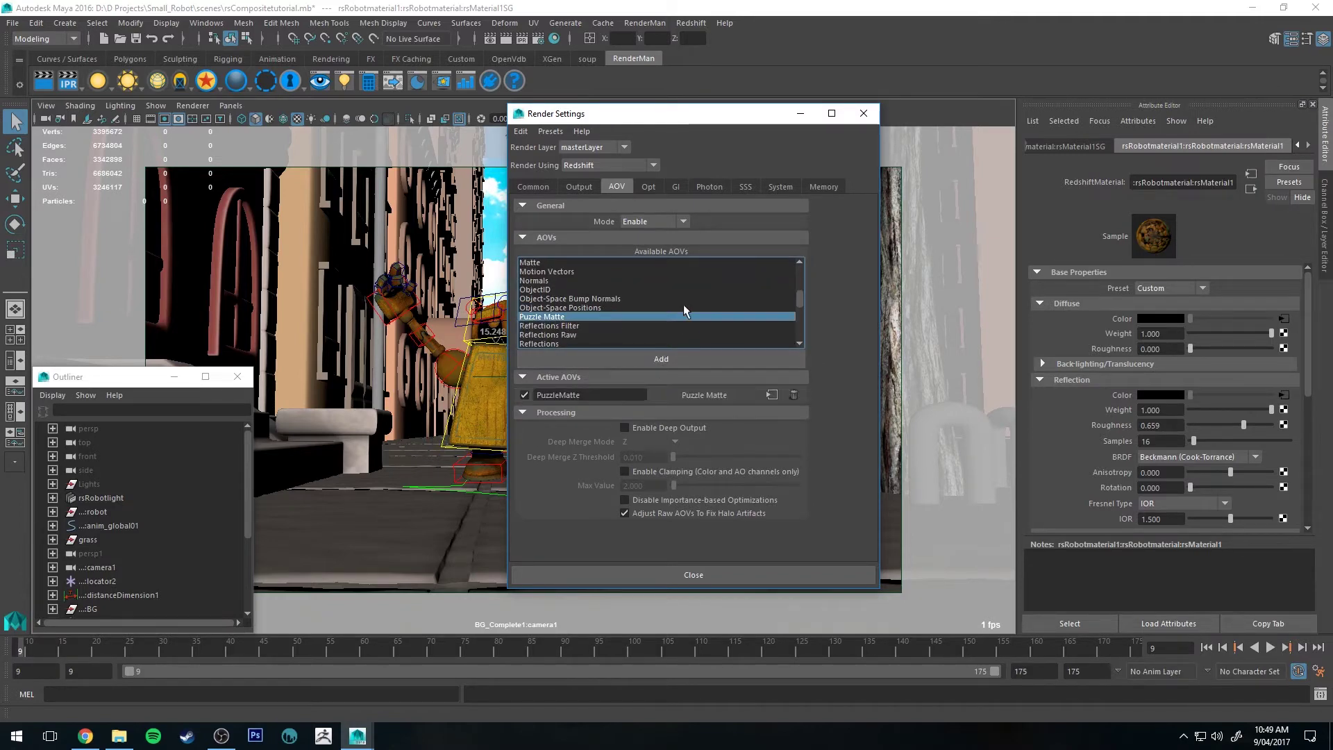
pyautogui.click(772, 395)
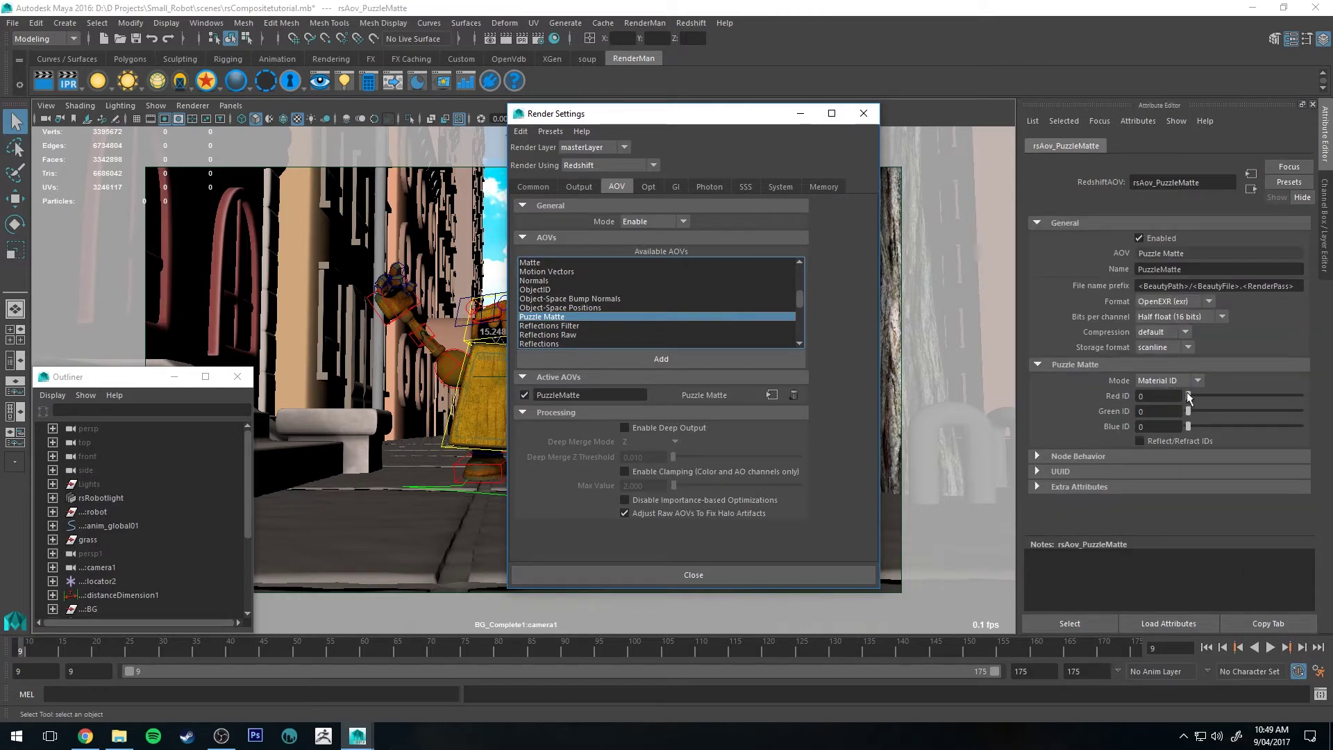
pyautogui.moveTo(1187, 396); pyautogui.dragTo(1190, 395)
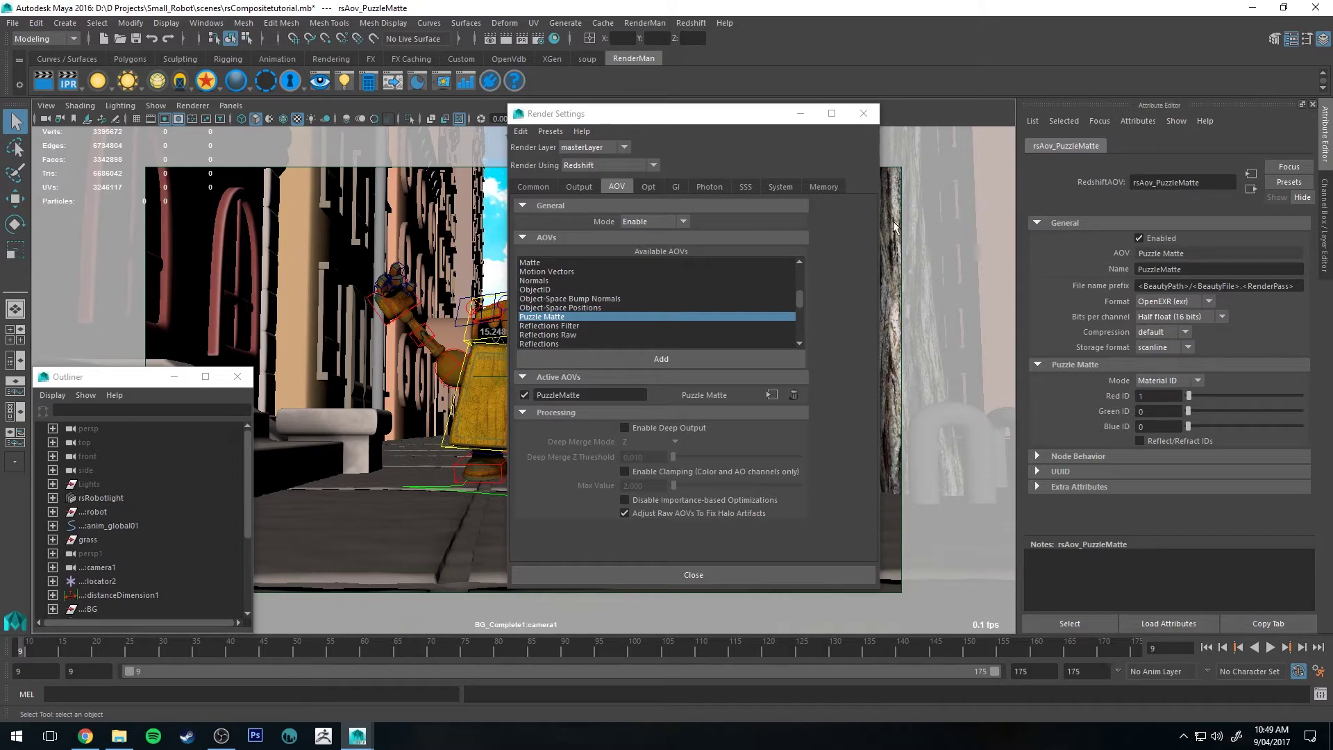
pyautogui.click(867, 117)
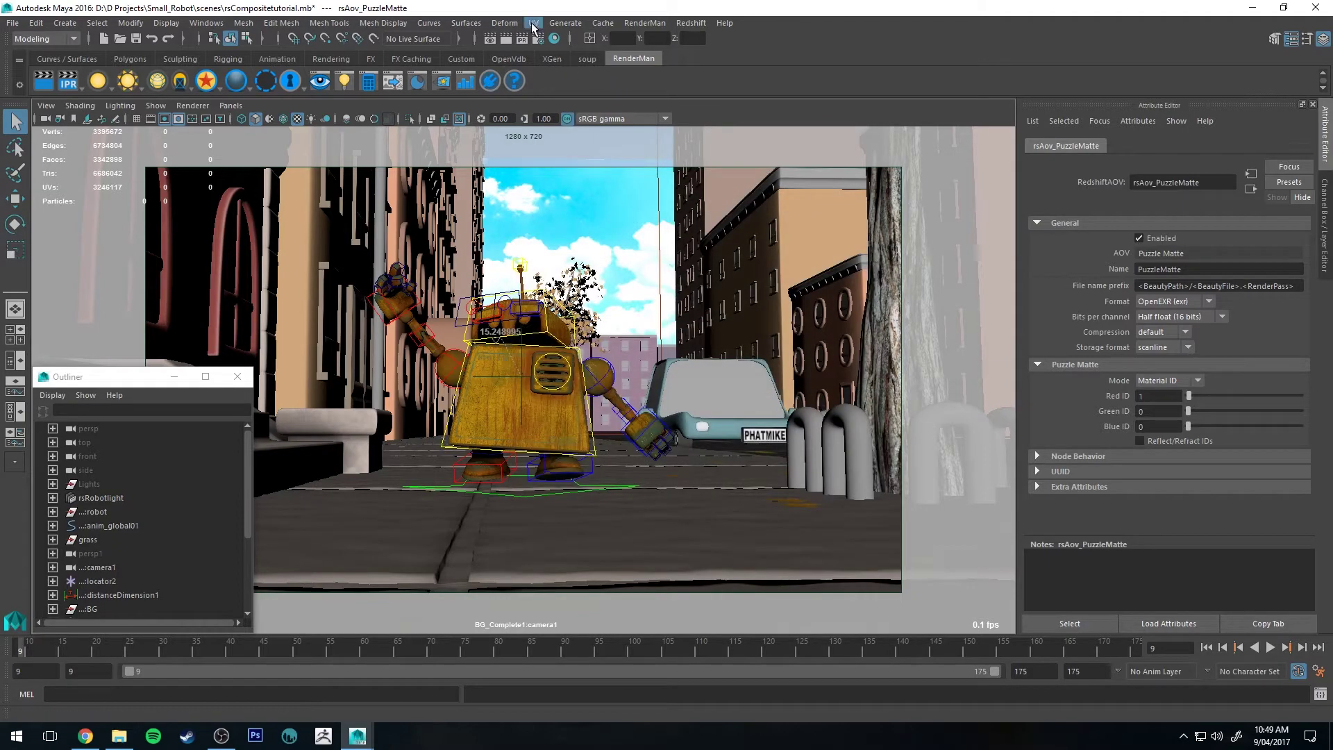
# In Hypershade, select rsRobotmaterial and graph its node network.
pyautogui.click(542, 40)
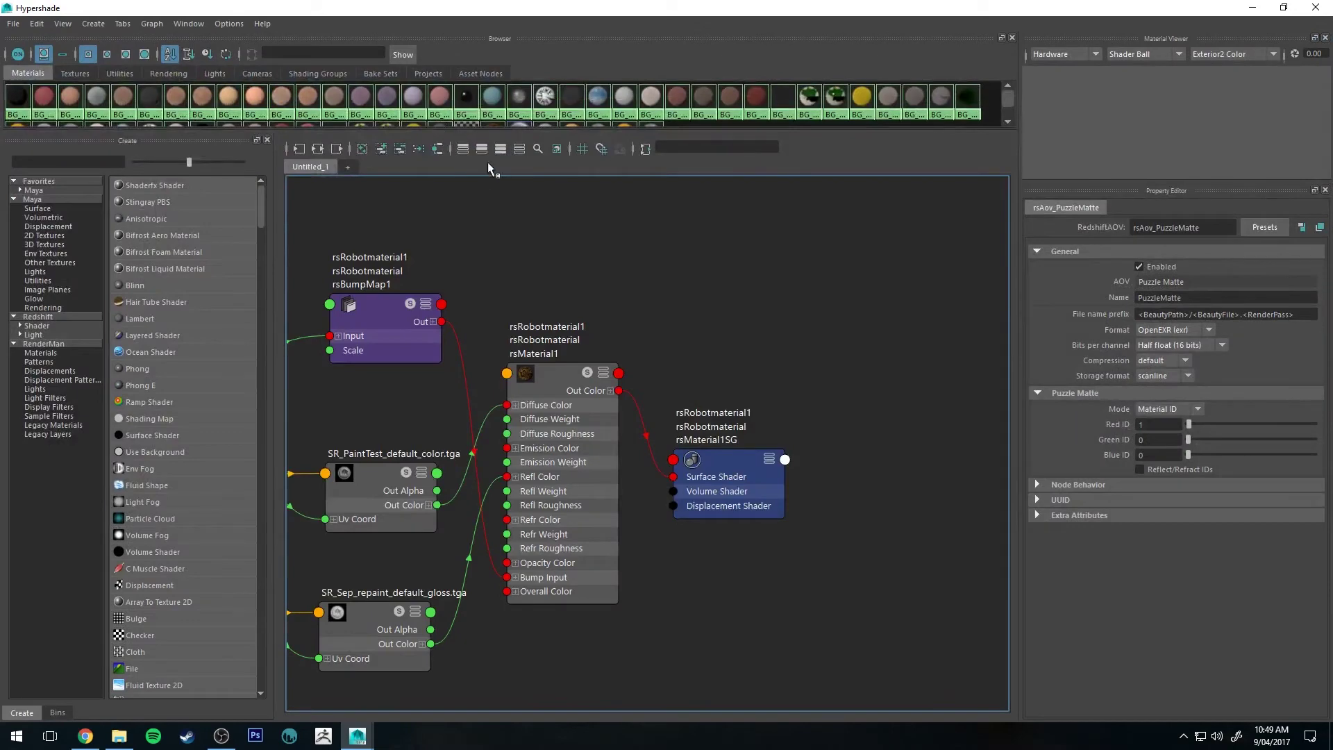
pyautogui.moveTo(677, 128); pyautogui.dragTo(677, 181)
pyautogui.click(493, 133)
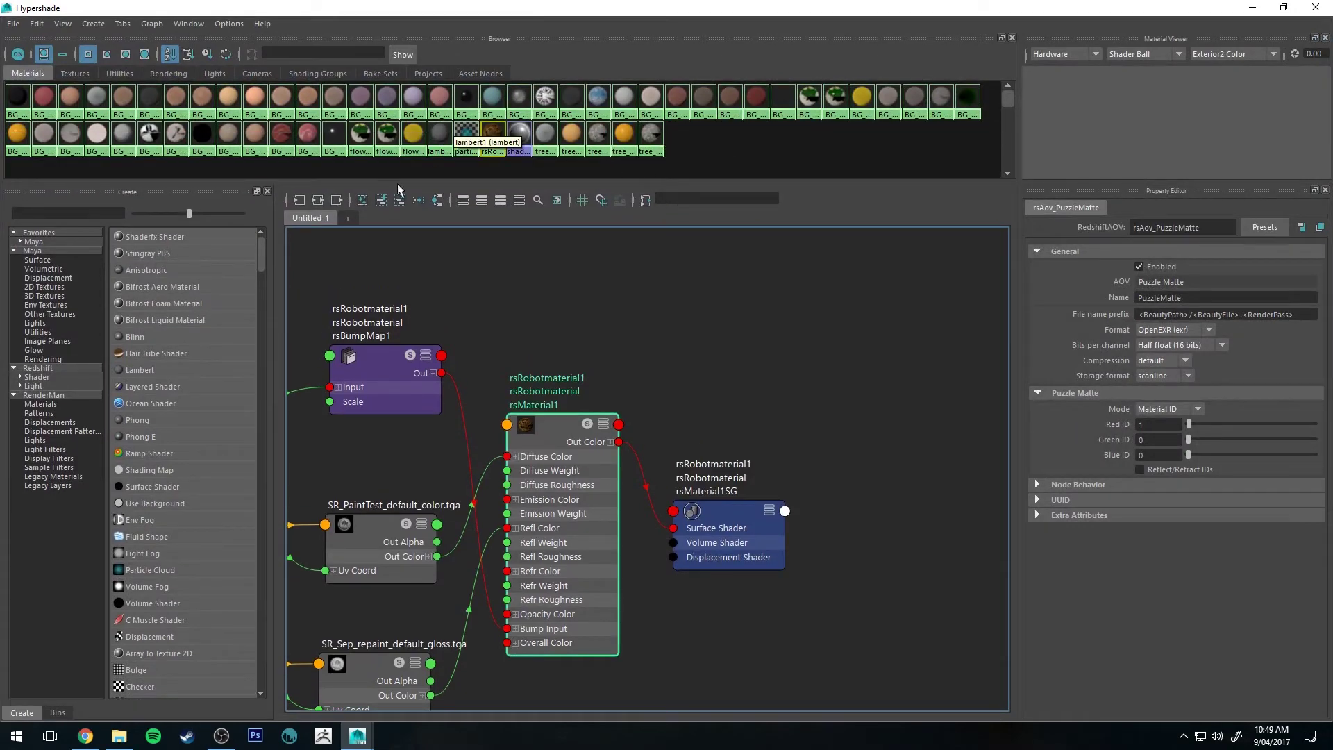
pyautogui.click(320, 200)
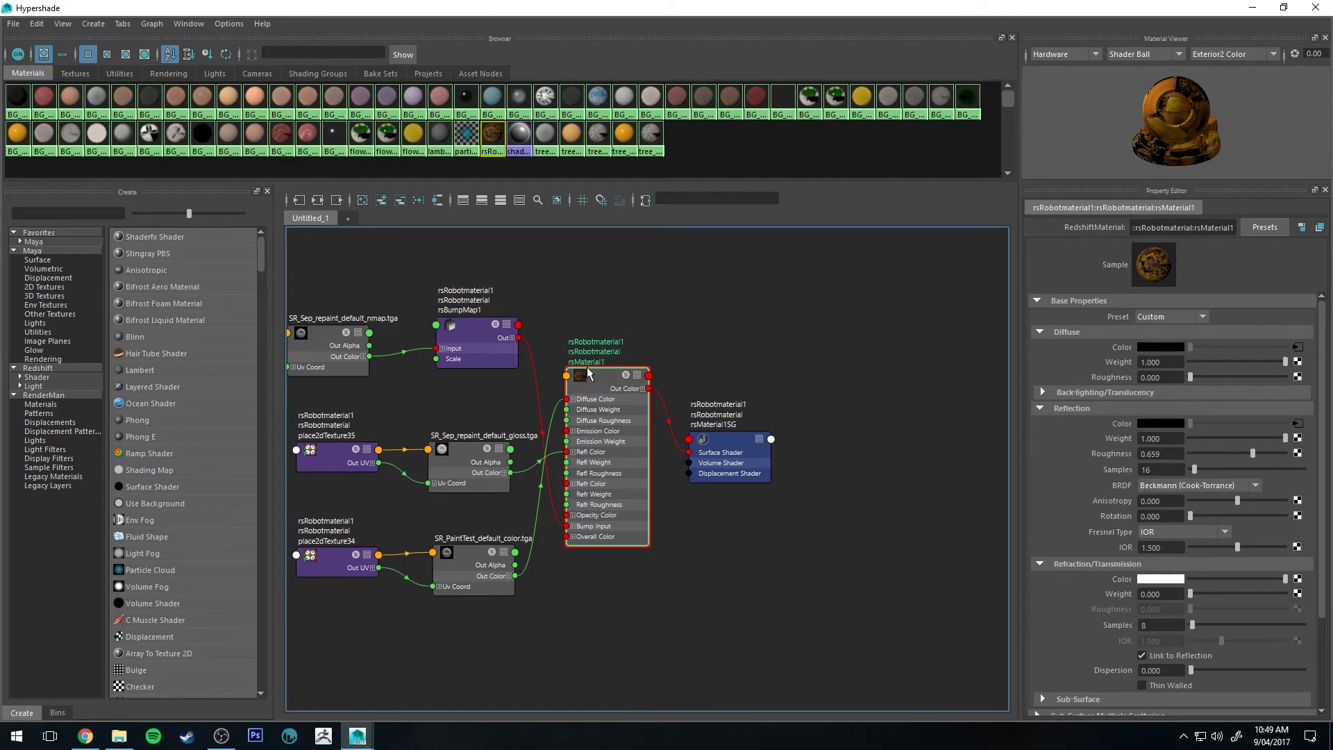
# Set the Redshift Material ID on rsMaterial1SG to 1.
pyautogui.click(740, 439)
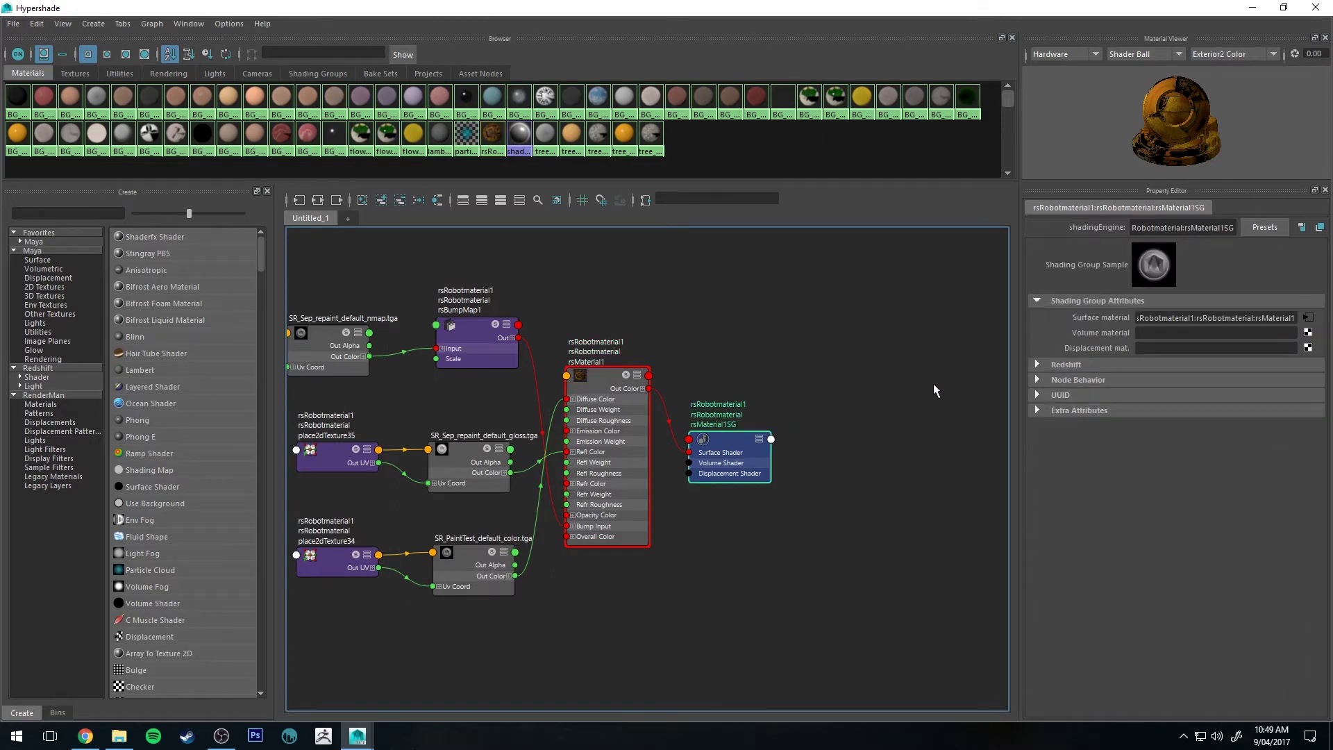
pyautogui.click(1039, 362)
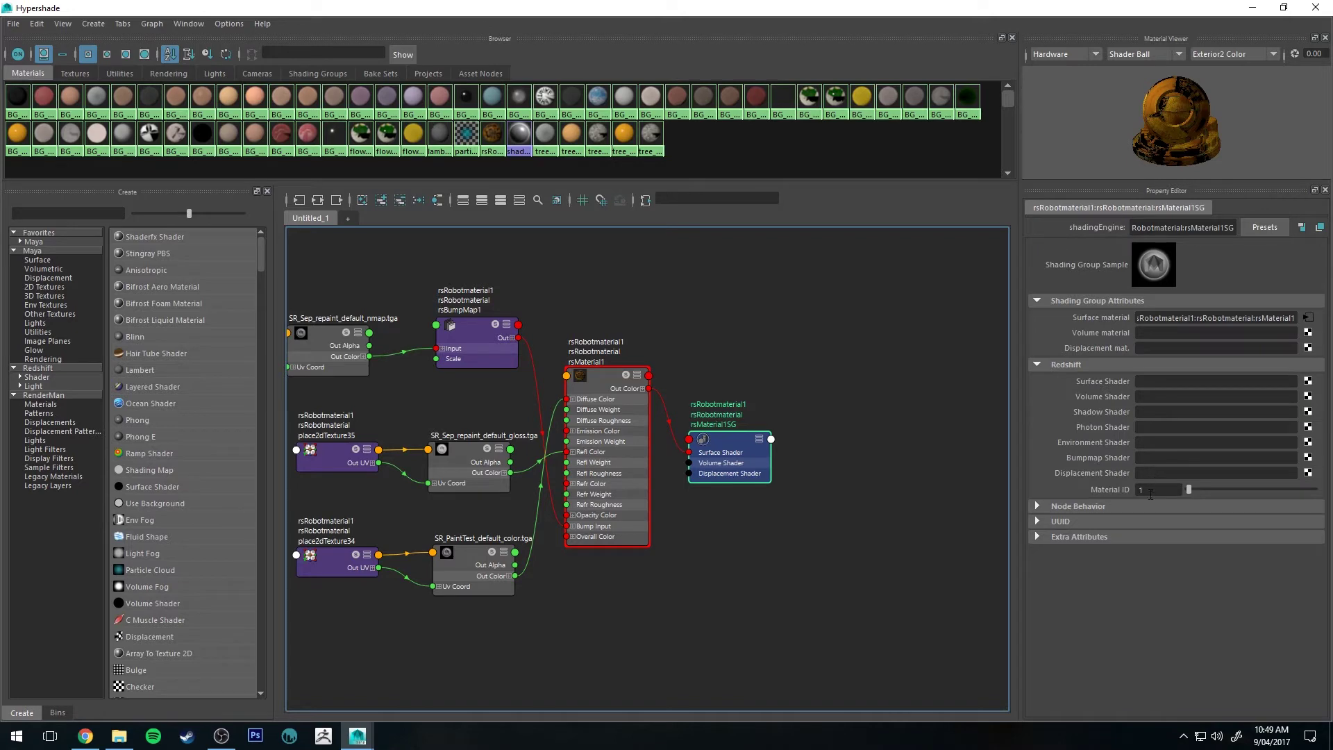
pyautogui.click(1038, 300)
pyautogui.doubleClick(1154, 441)
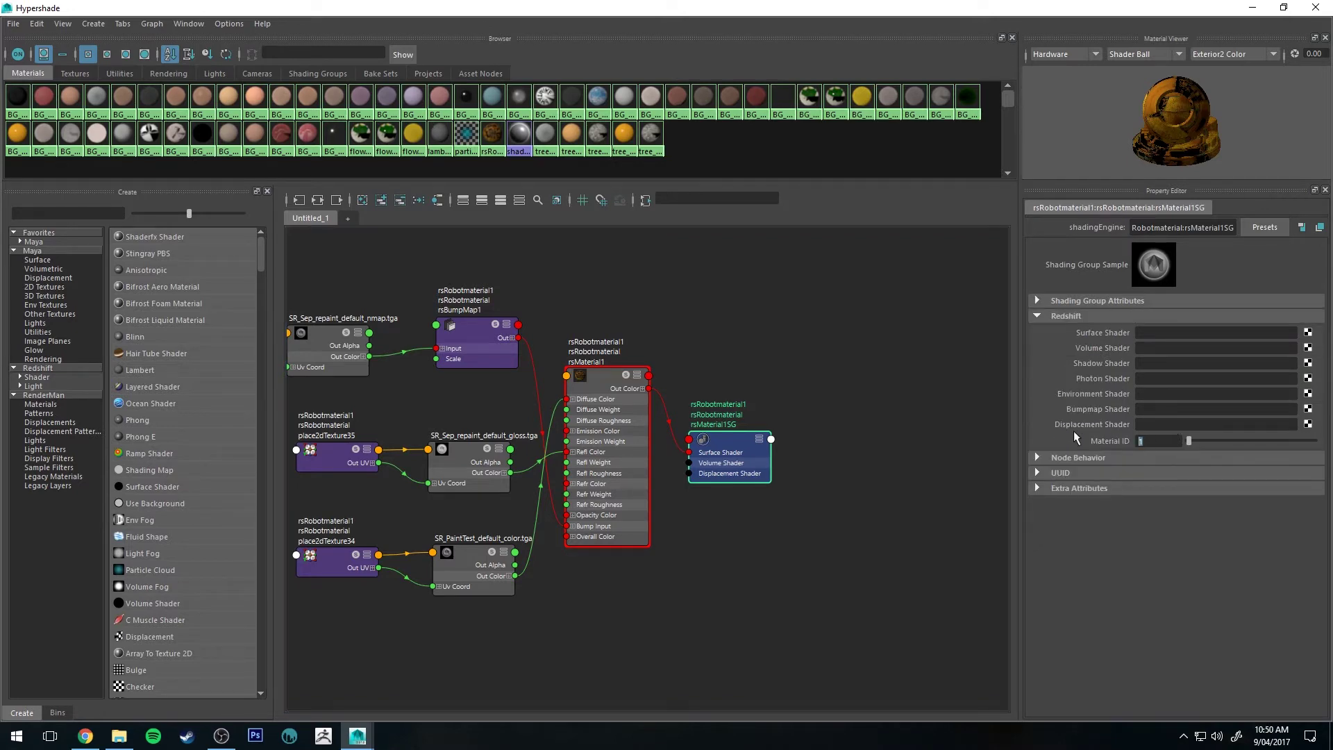
pyautogui.write('0')
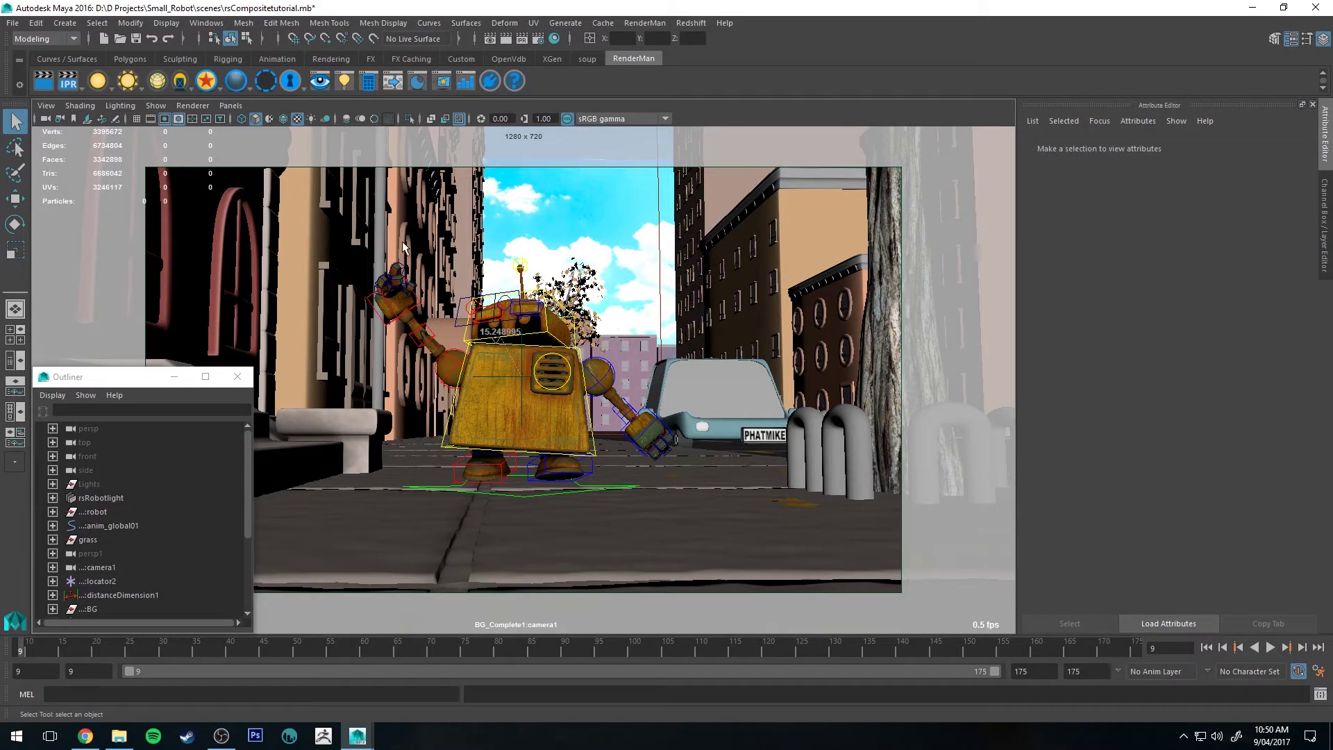
# Render the current frame from the Rendering menu set and show the images folder in File Explorer.
pyautogui.click(52, 39)
pyautogui.click(39, 109)
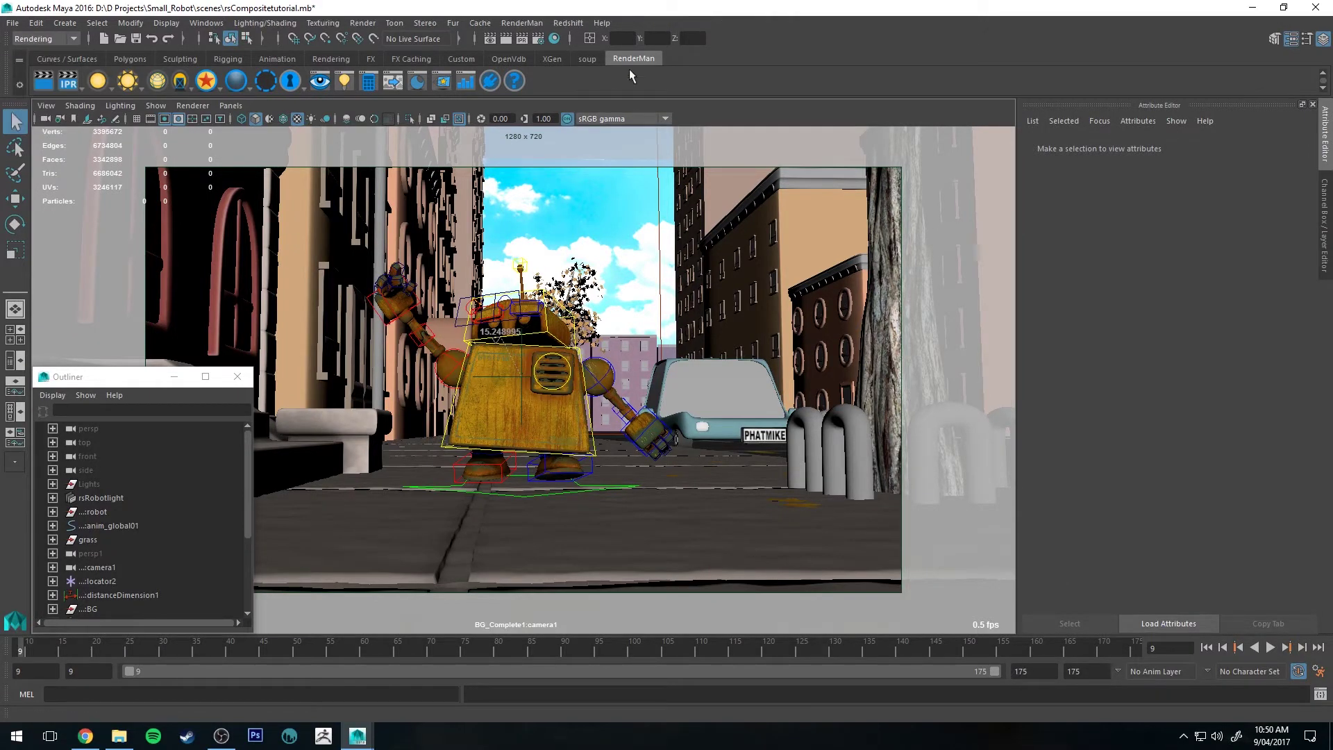
pyautogui.click(362, 23)
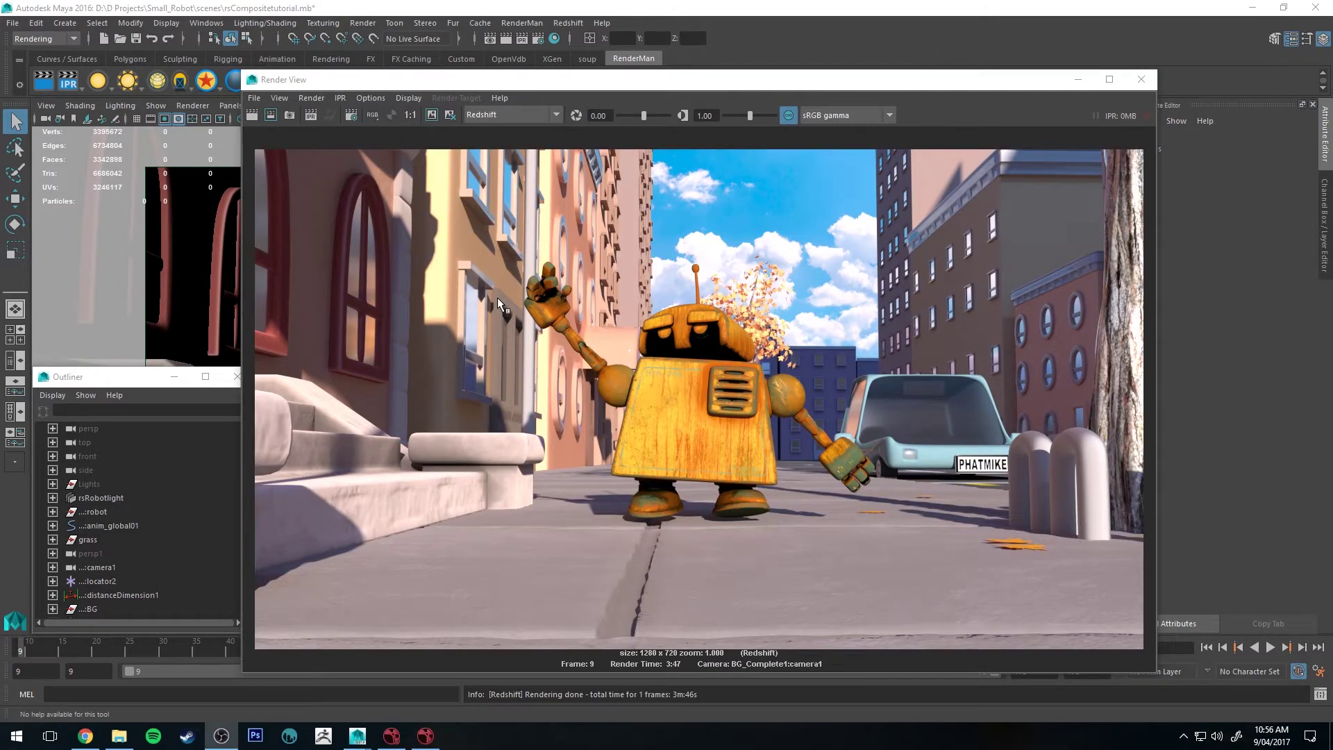
pyautogui.click(119, 735)
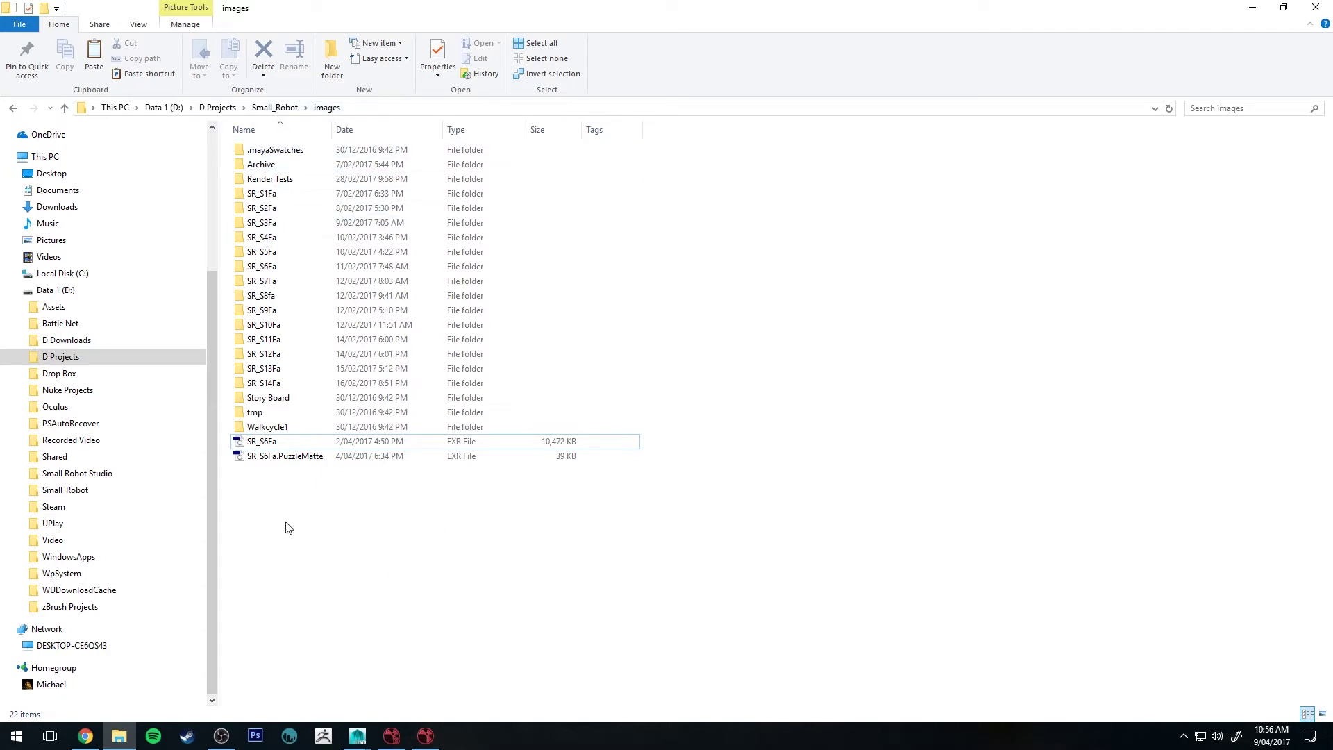
# Select both SR_S6Fa and SR_S6Fa.PuzzleMatte EXR files in the images folder.
pyautogui.click(288, 454)
pyautogui.click(288, 448)
pyautogui.click(289, 458)
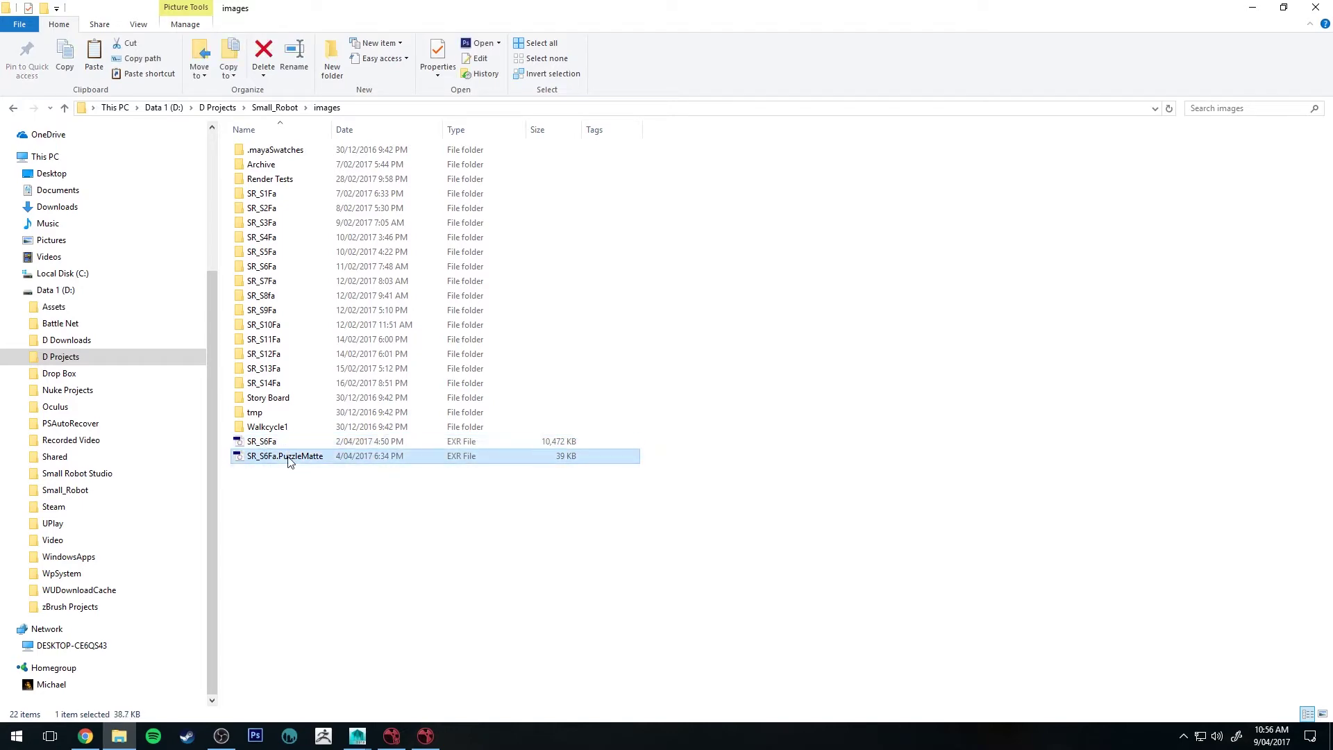
# Resize Nuke beside the folder and drag both EXRs into its Node Graph.
pyautogui.click(426, 736)
pyautogui.doubleClick(447, 5)
pyautogui.moveTo(447, 147); pyautogui.dragTo(844, 9)
pyautogui.click(288, 456)
pyautogui.moveTo(288, 456); pyautogui.dragTo(801, 611)
pyautogui.hotkey('alt', 'Tab')
# Move the overlapping Read1 and Read2 nodes apart in the Node Graph.
pyautogui.moveTo(1012, 52); pyautogui.dragTo(423, 8)
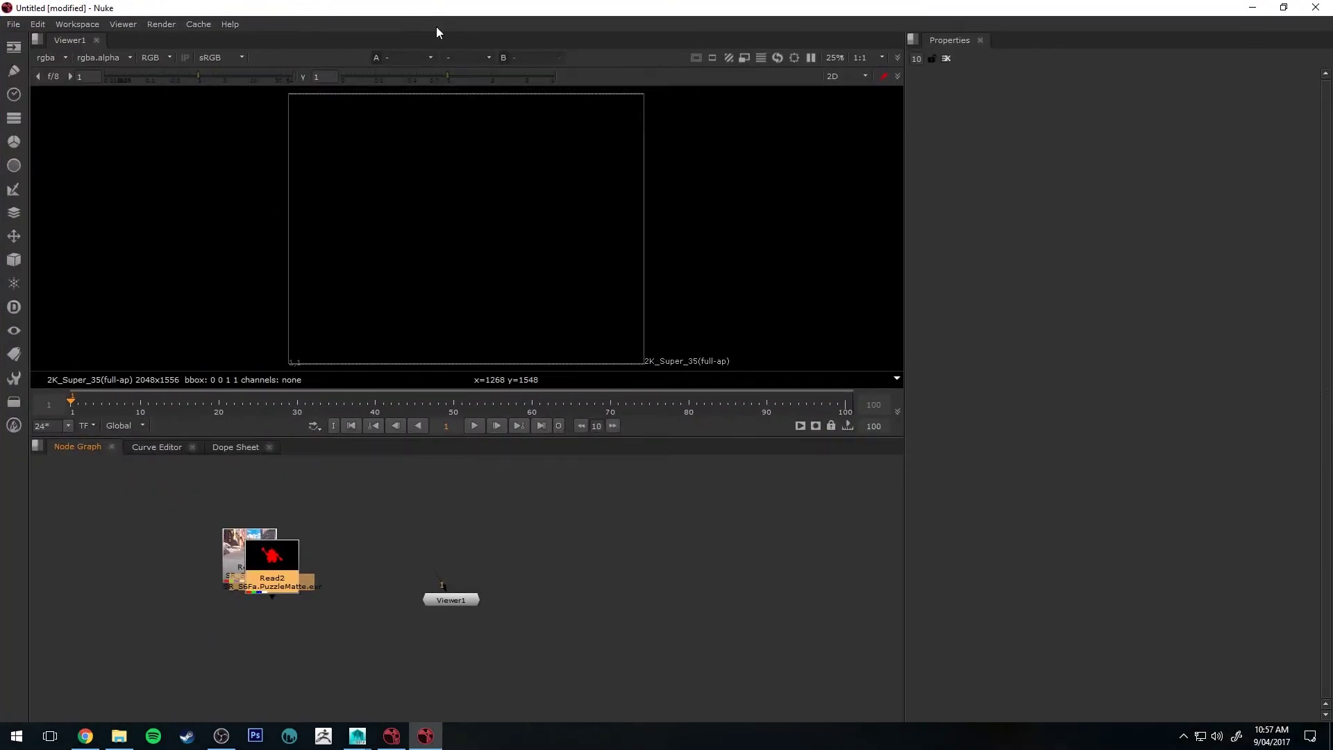
pyautogui.moveTo(273, 556); pyautogui.dragTo(339, 482)
pyautogui.moveTo(274, 531); pyautogui.dragTo(581, 453)
pyautogui.moveTo(361, 502); pyautogui.dragTo(387, 491)
pyautogui.moveTo(532, 464); pyautogui.dragTo(508, 468)
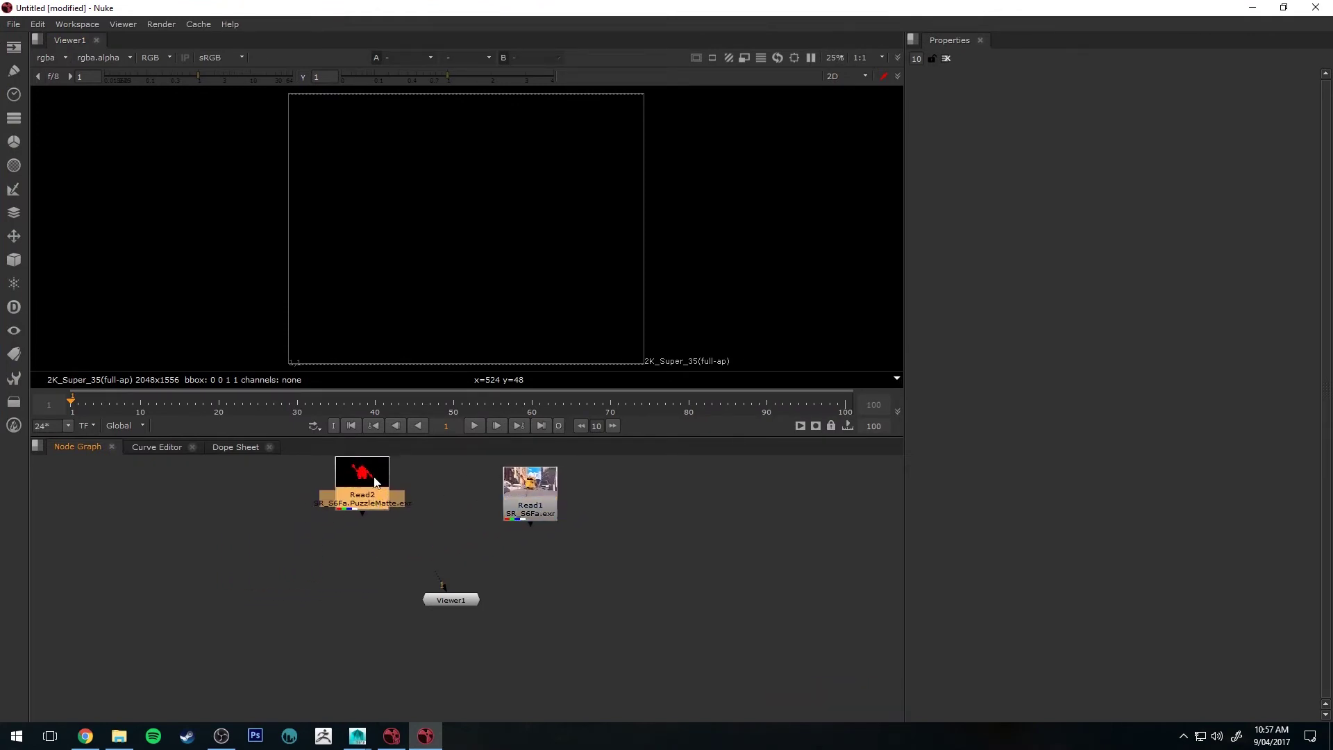
# Add a Grade node under Read1 and place Grade1 below it.
pyautogui.click(531, 479)
pyautogui.click(457, 598)
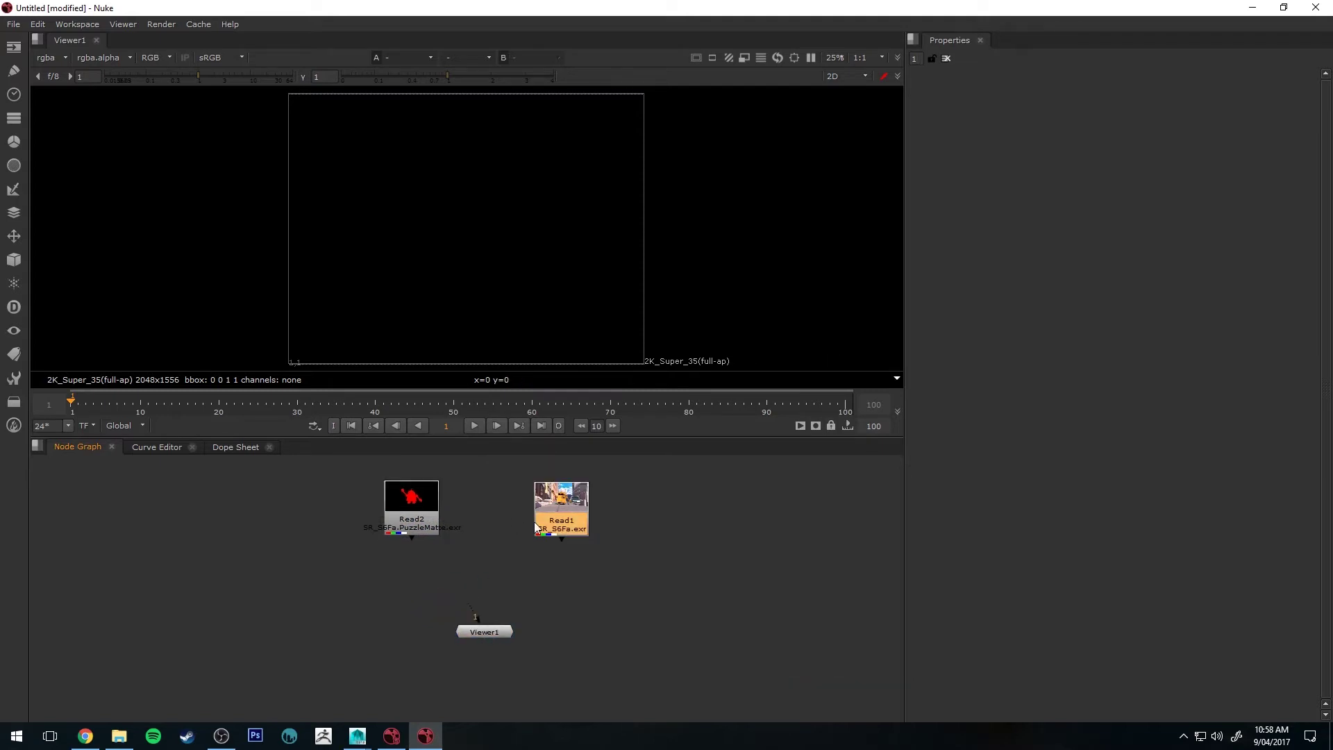
pyautogui.press('Tab')
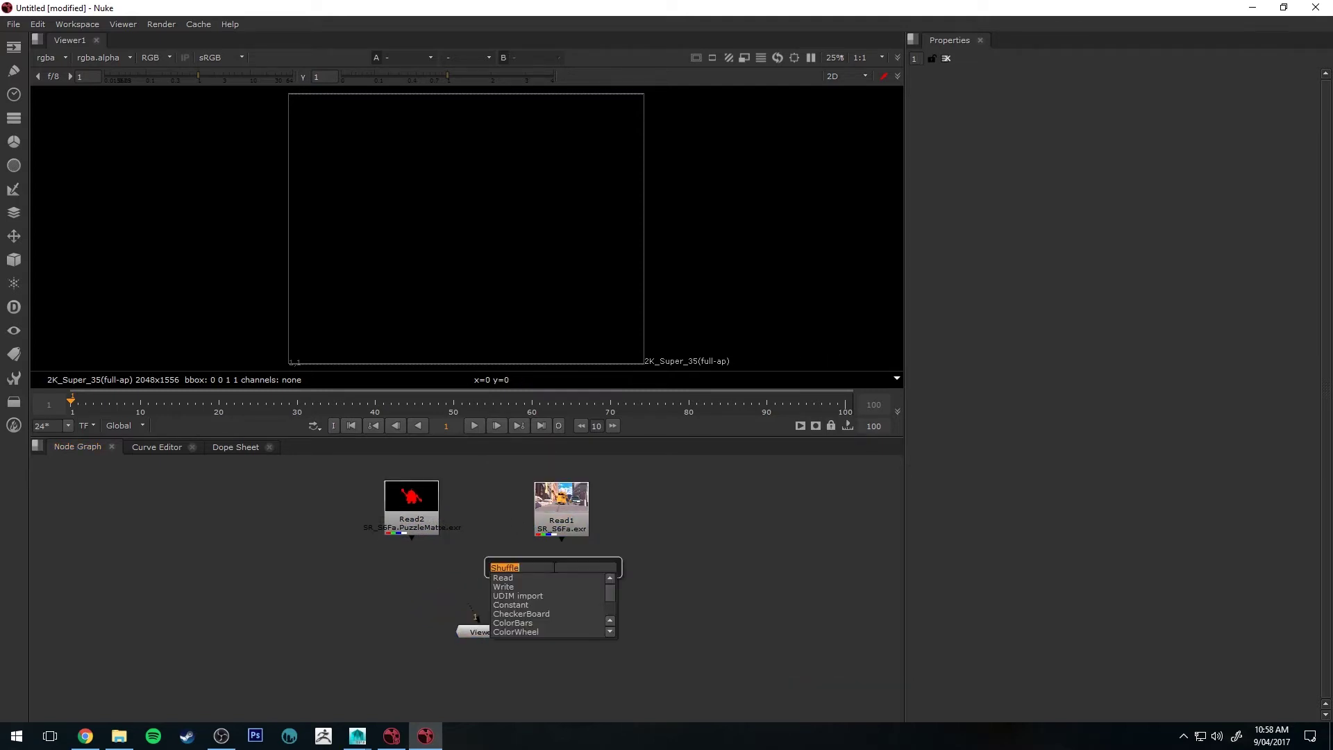
pyautogui.write('grade')
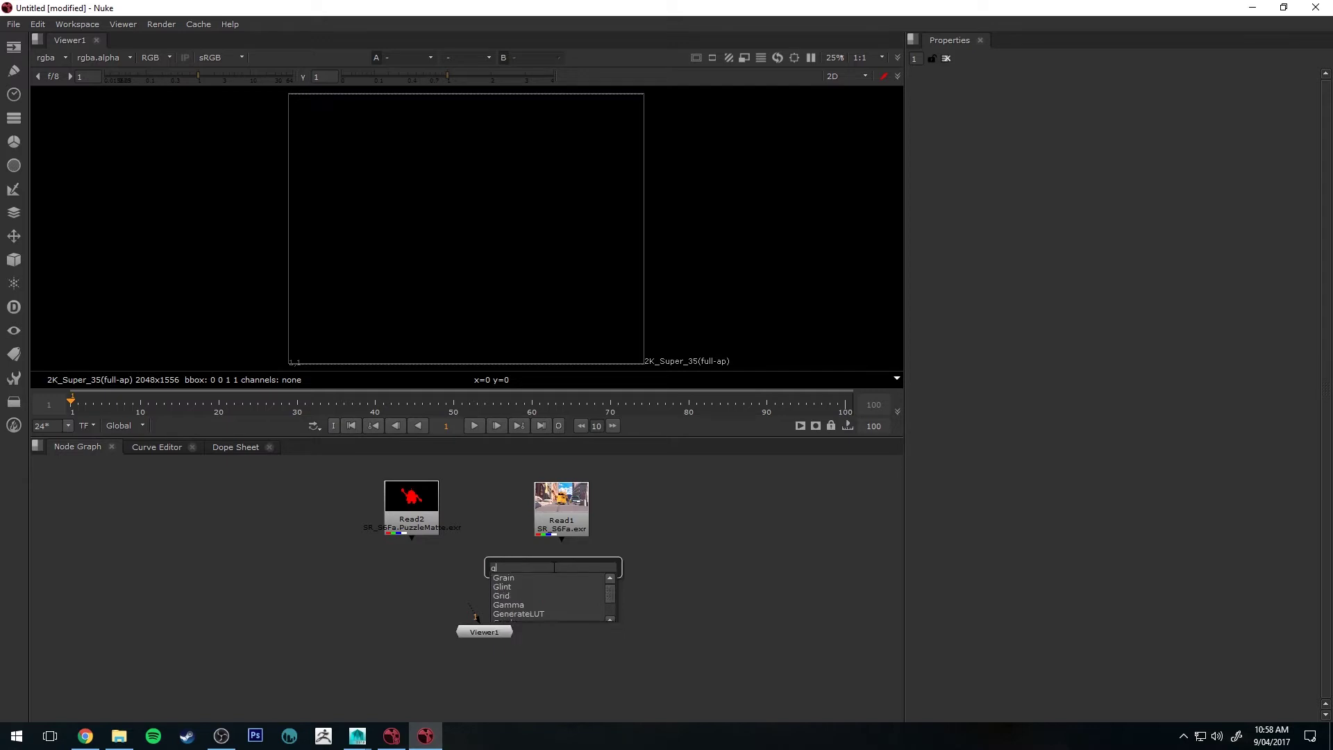
pyautogui.press('Return')
pyautogui.moveTo(553, 568); pyautogui.dragTo(478, 632)
# Set Grade1's gamma to 2.35 and mask it with Read2's rgba.red channel.
pyautogui.click(508, 582)
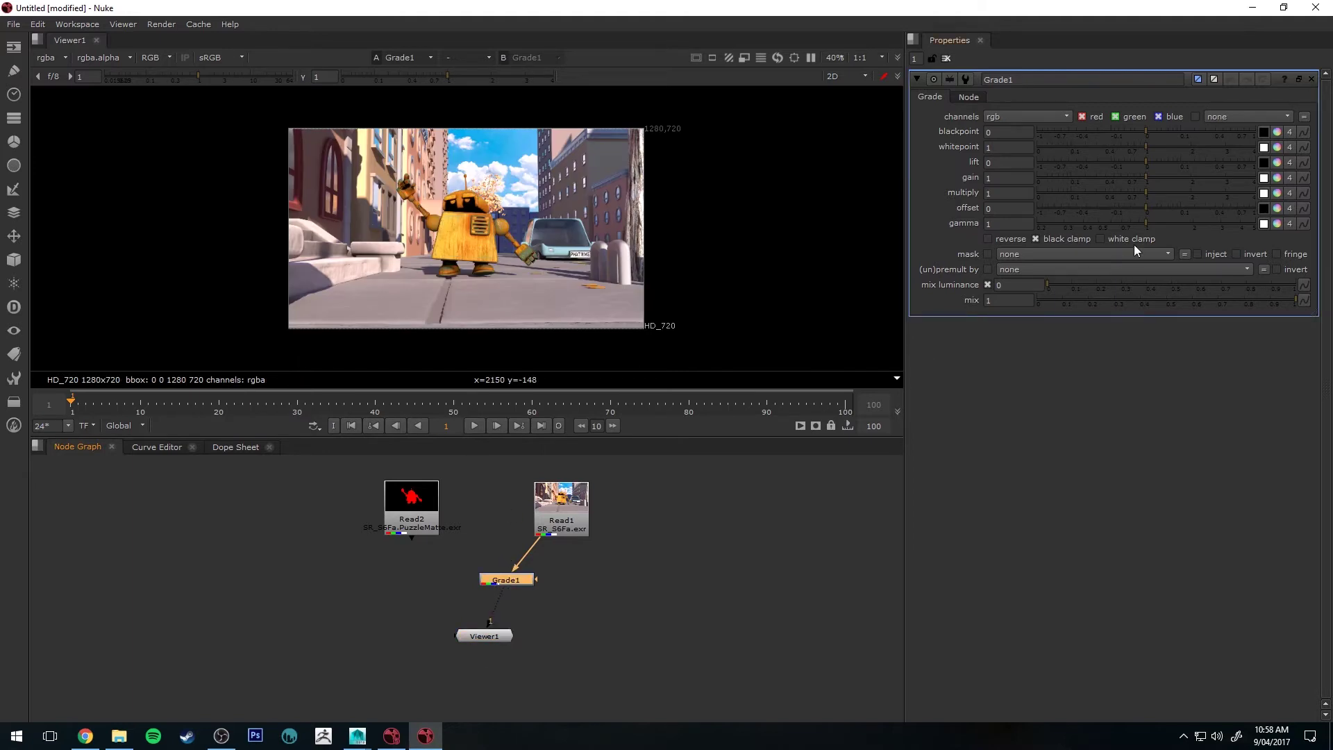
pyautogui.moveTo(1147, 220); pyautogui.dragTo(1190, 219)
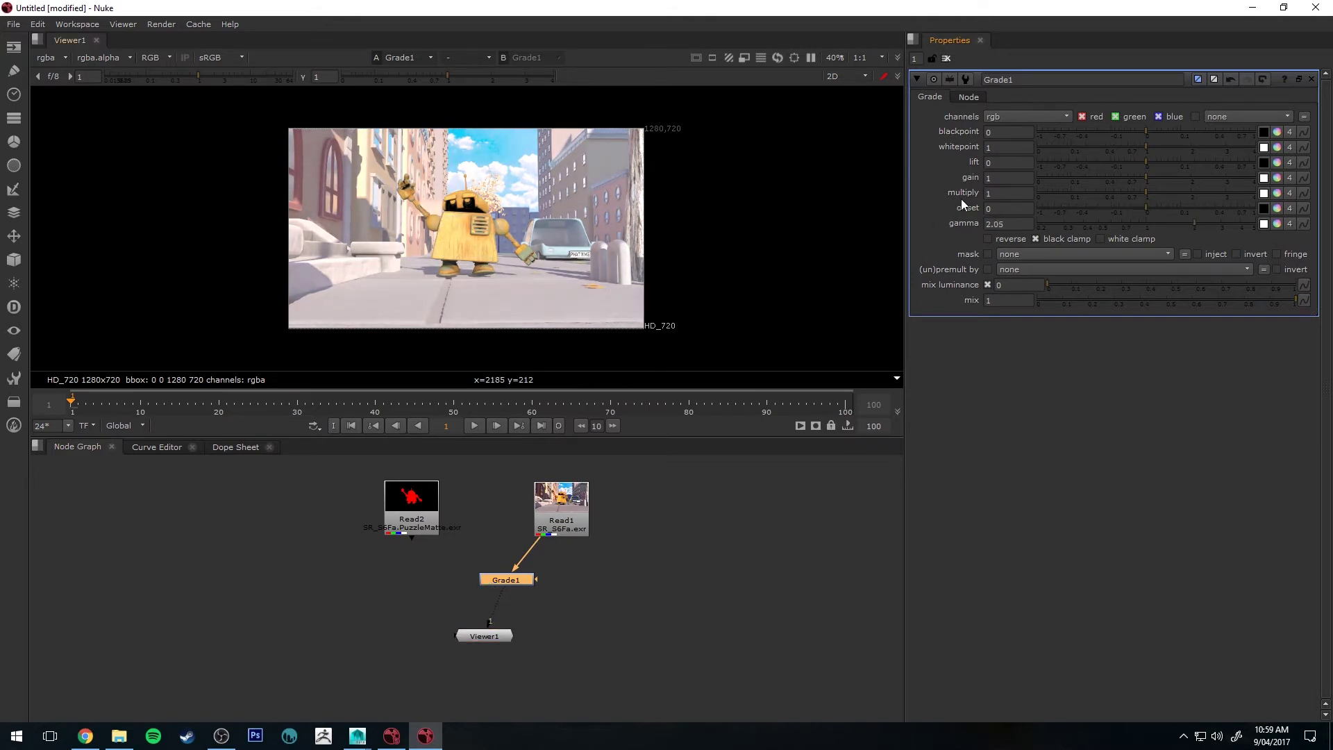
pyautogui.scroll(2, 545, 559)
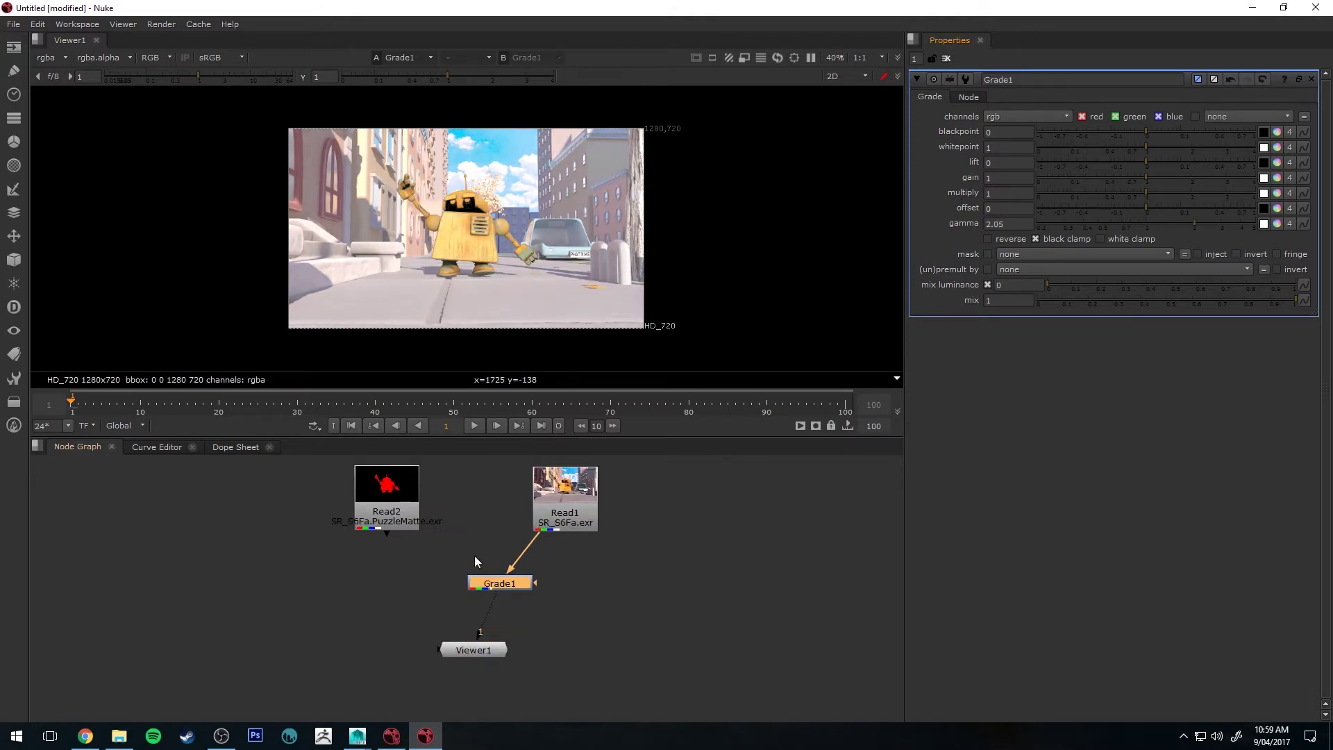
pyautogui.moveTo(615, 582); pyautogui.dragTo(378, 478)
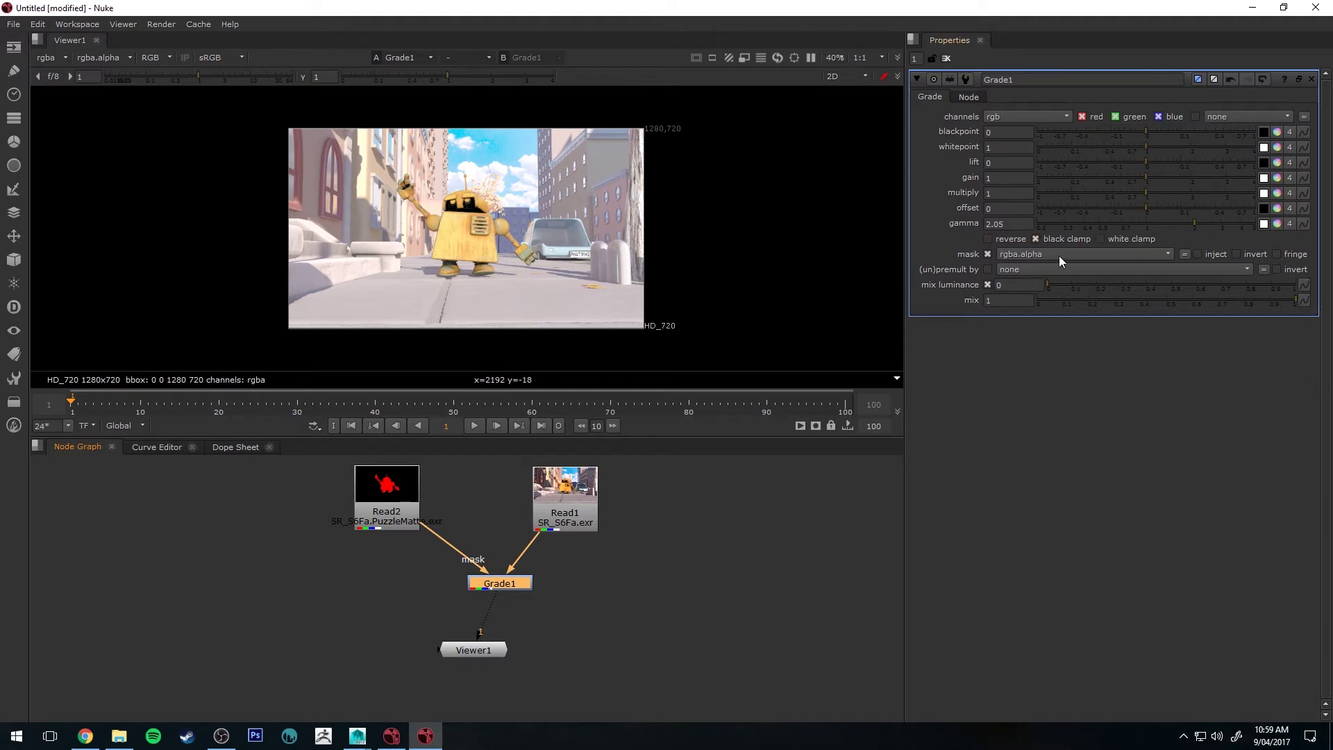
pyautogui.click(1085, 256)
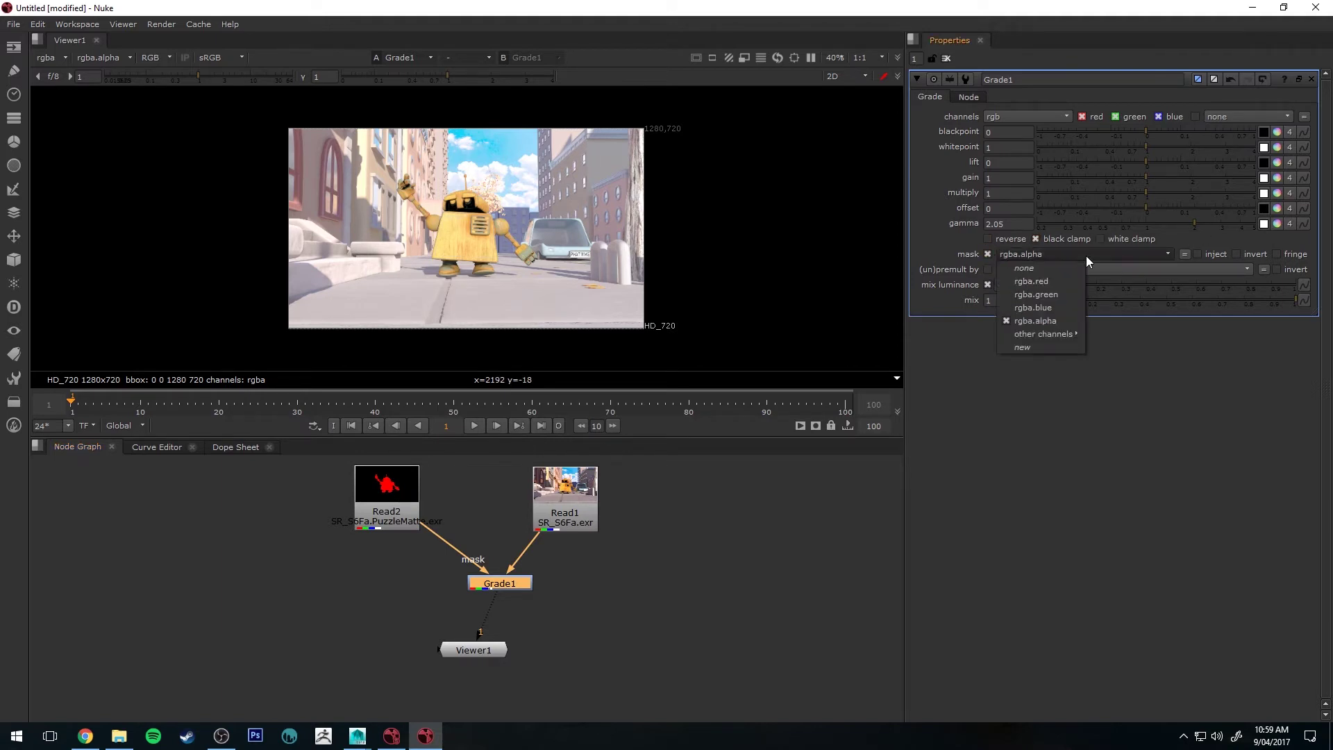
pyautogui.click(1060, 281)
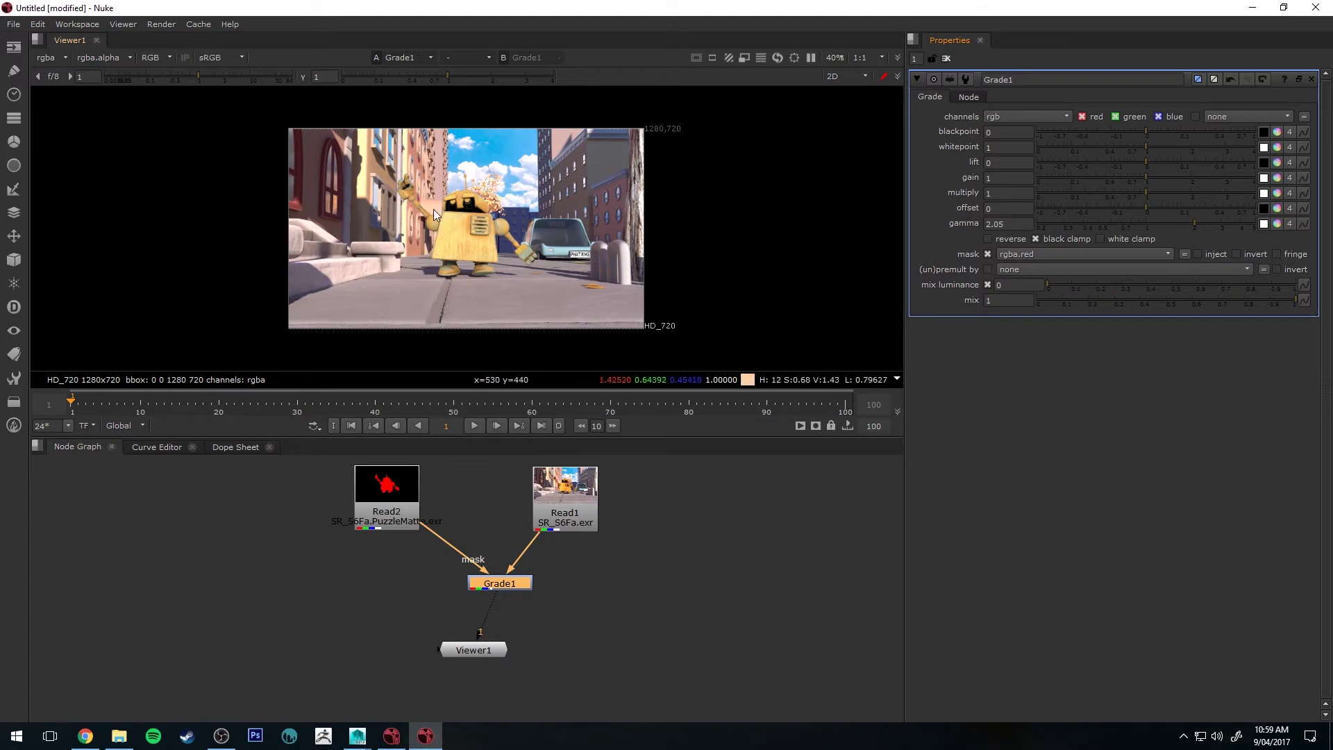
pyautogui.moveTo(1181, 224)
pyautogui.mouseDown()
pyautogui.moveTo(1126, 223)
pyautogui.moveTo(1205, 225)
pyautogui.mouseUp()
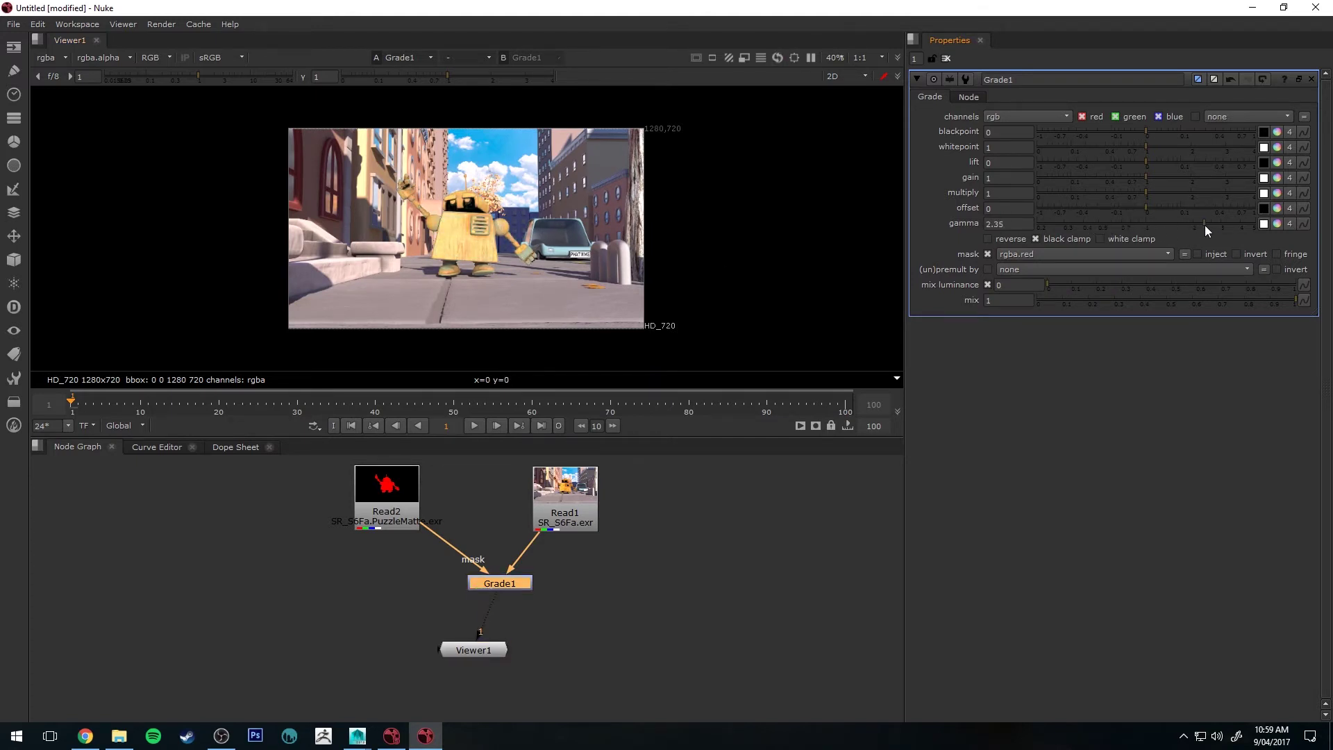
pyautogui.moveTo(482, 656); pyautogui.dragTo(511, 695)
# Insert a HueShift node after Grade1, masked by Read2's rgba.red channel.
pyautogui.press('Tab')
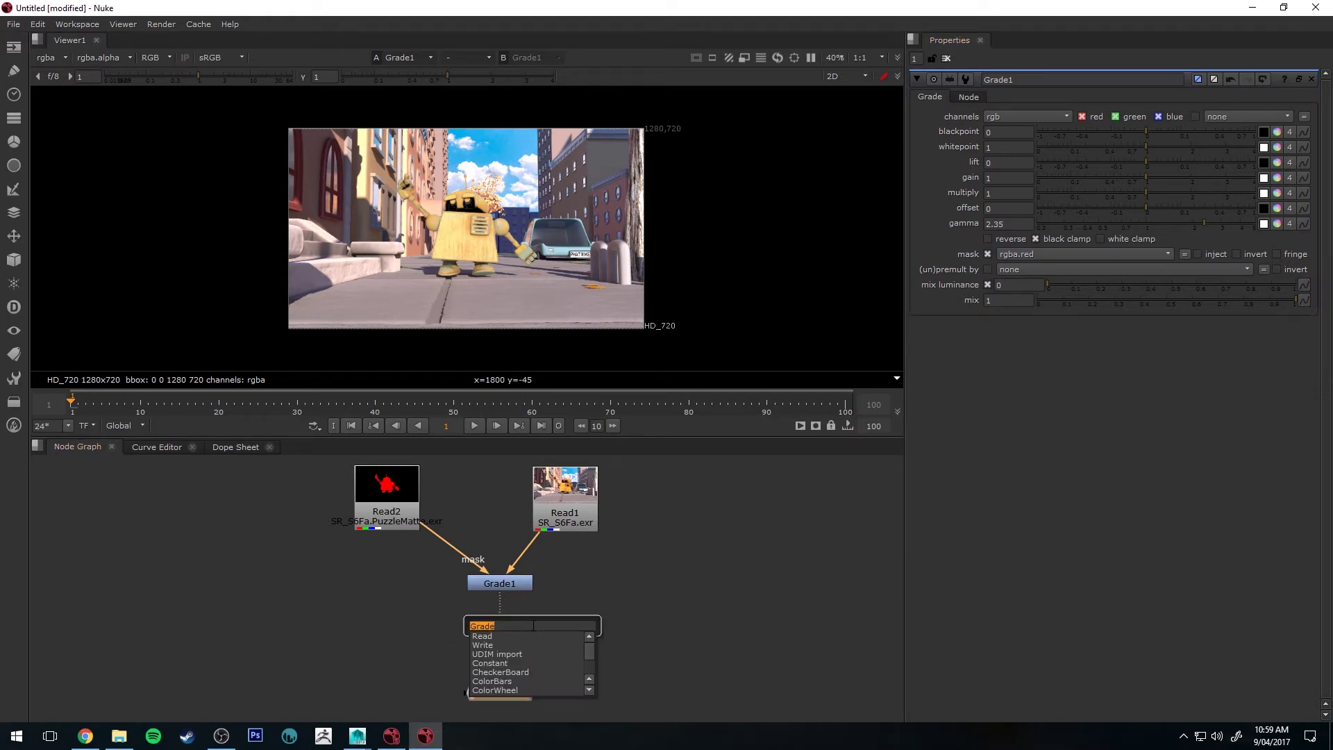
pyautogui.write('hues')
pyautogui.press('Return')
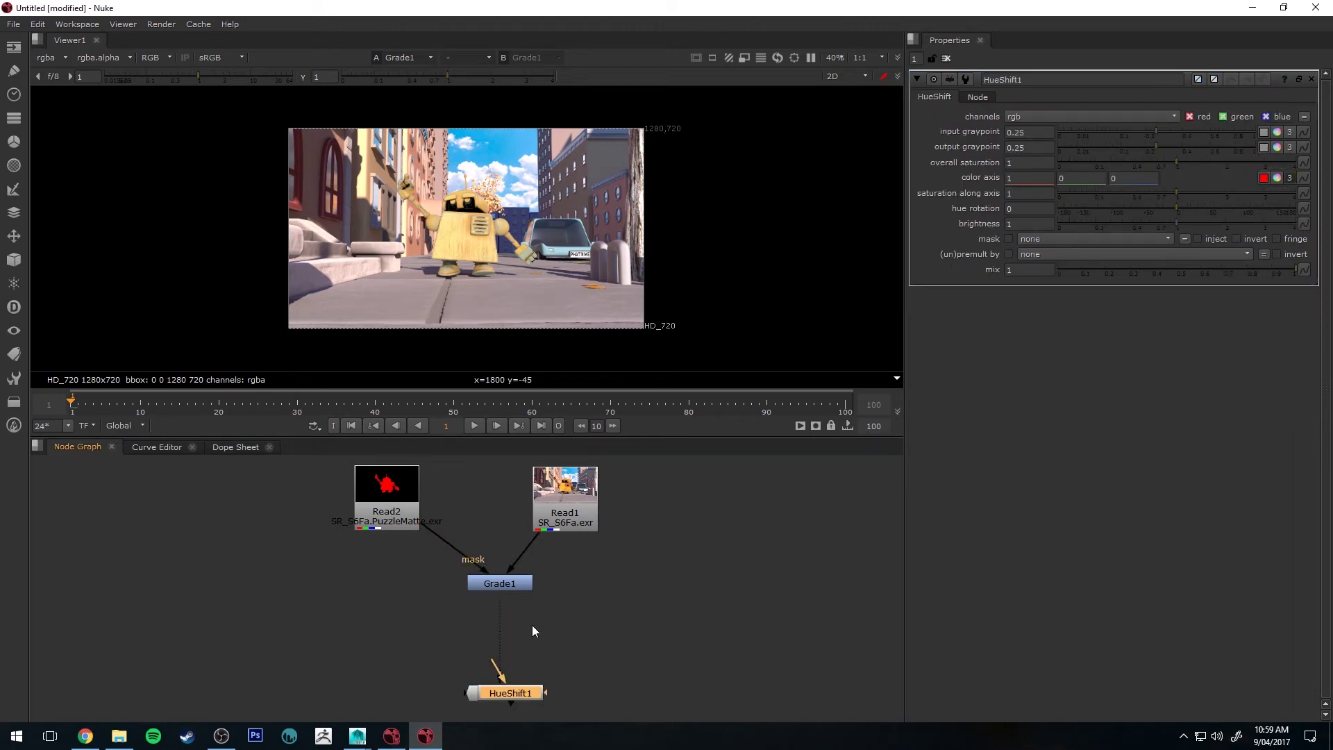
pyautogui.moveTo(503, 693); pyautogui.dragTo(493, 631)
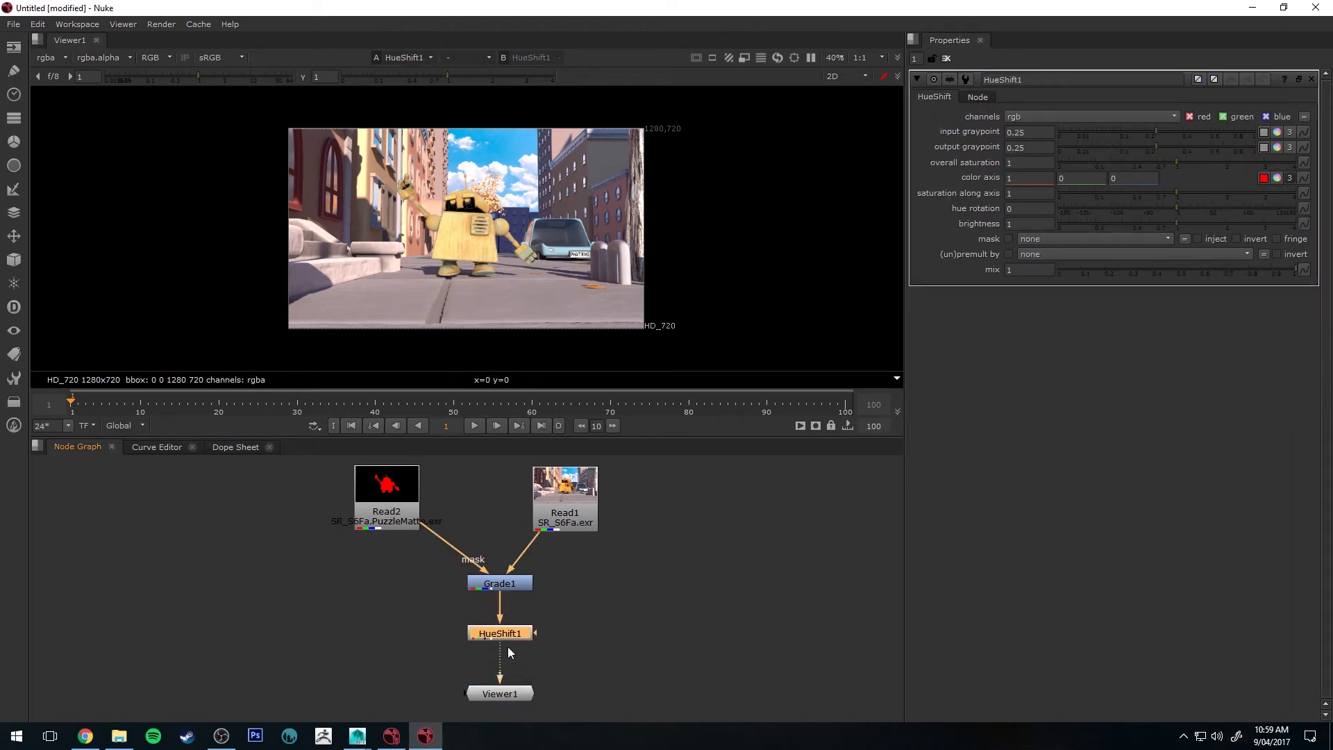
pyautogui.moveTo(536, 631); pyautogui.dragTo(371, 496)
pyautogui.click(1066, 239)
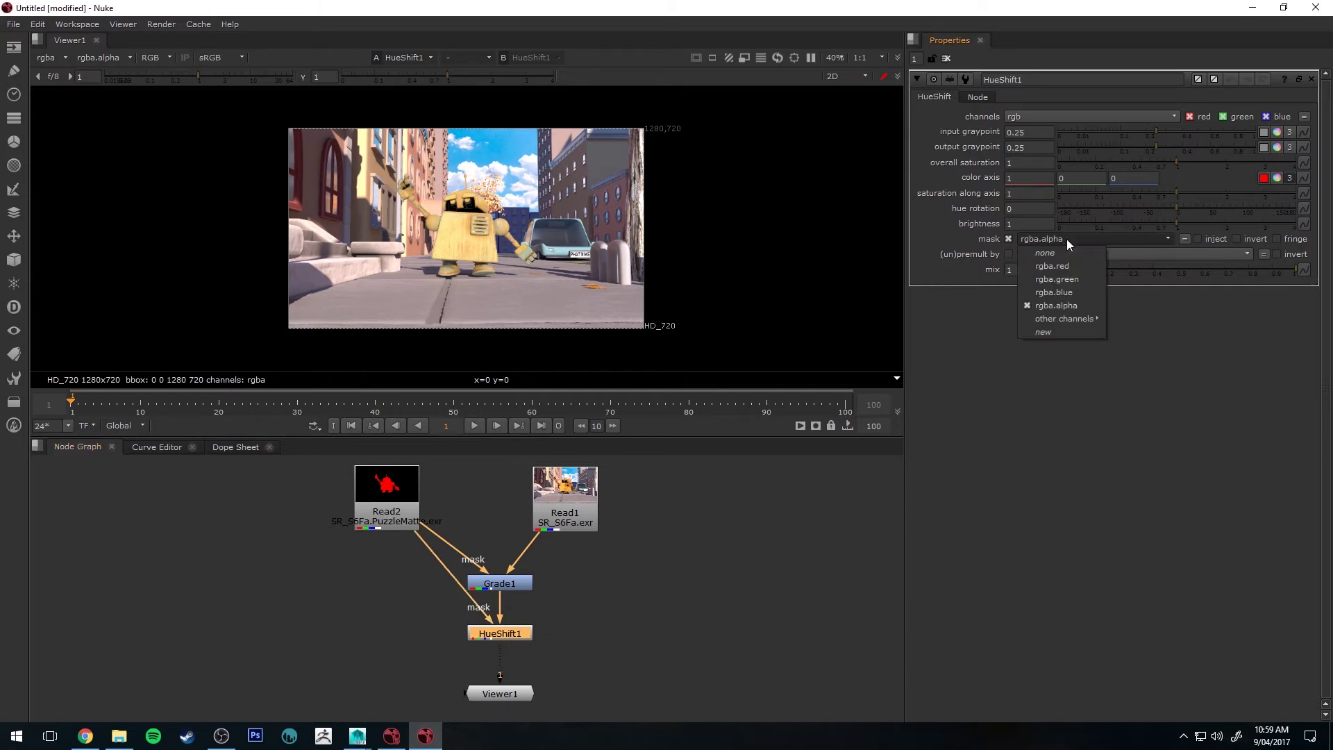
pyautogui.click(1065, 262)
# Lower HueShift1's graypoints and raise overall saturation to 2.44 for a vivid yellow robot.
pyautogui.moveTo(1156, 132); pyautogui.dragTo(1144, 132)
pyautogui.moveTo(1156, 147); pyautogui.dragTo(1239, 154)
pyautogui.scroll(-3, 522, 564)
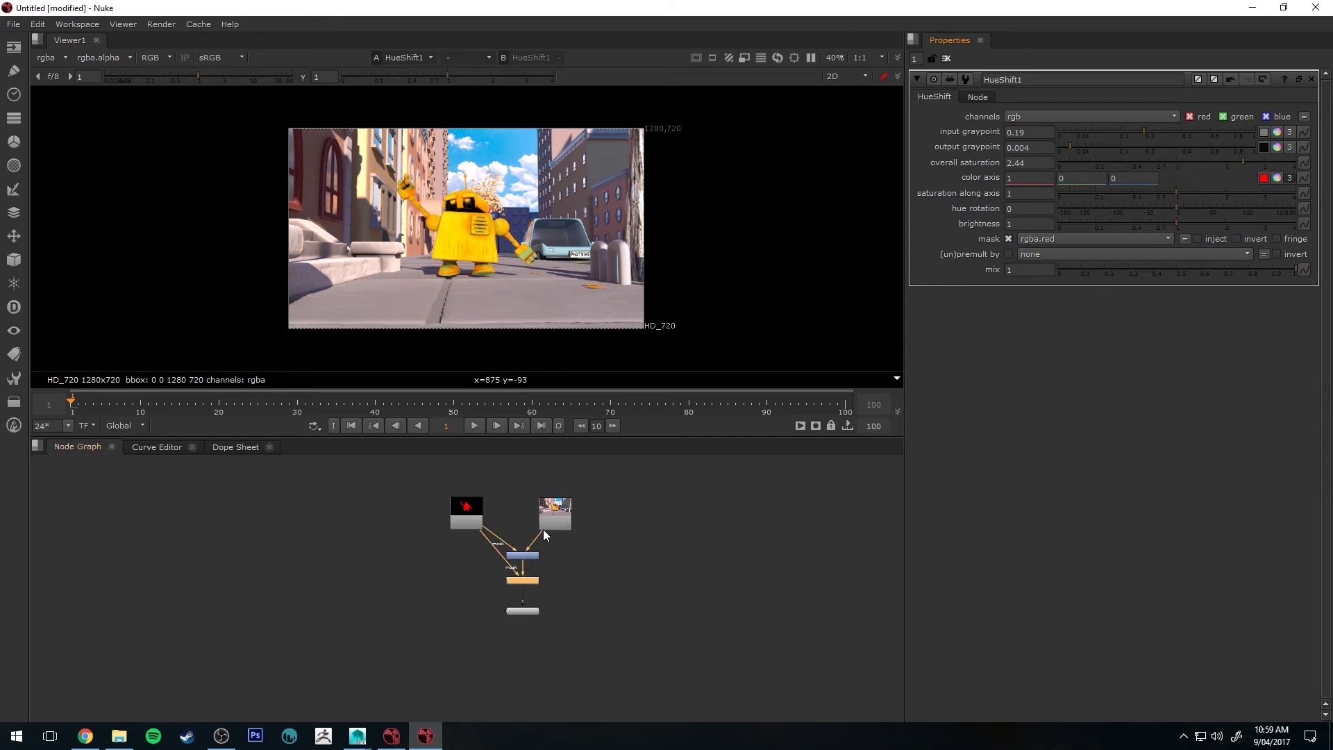
pyautogui.scroll(2, 546, 529)
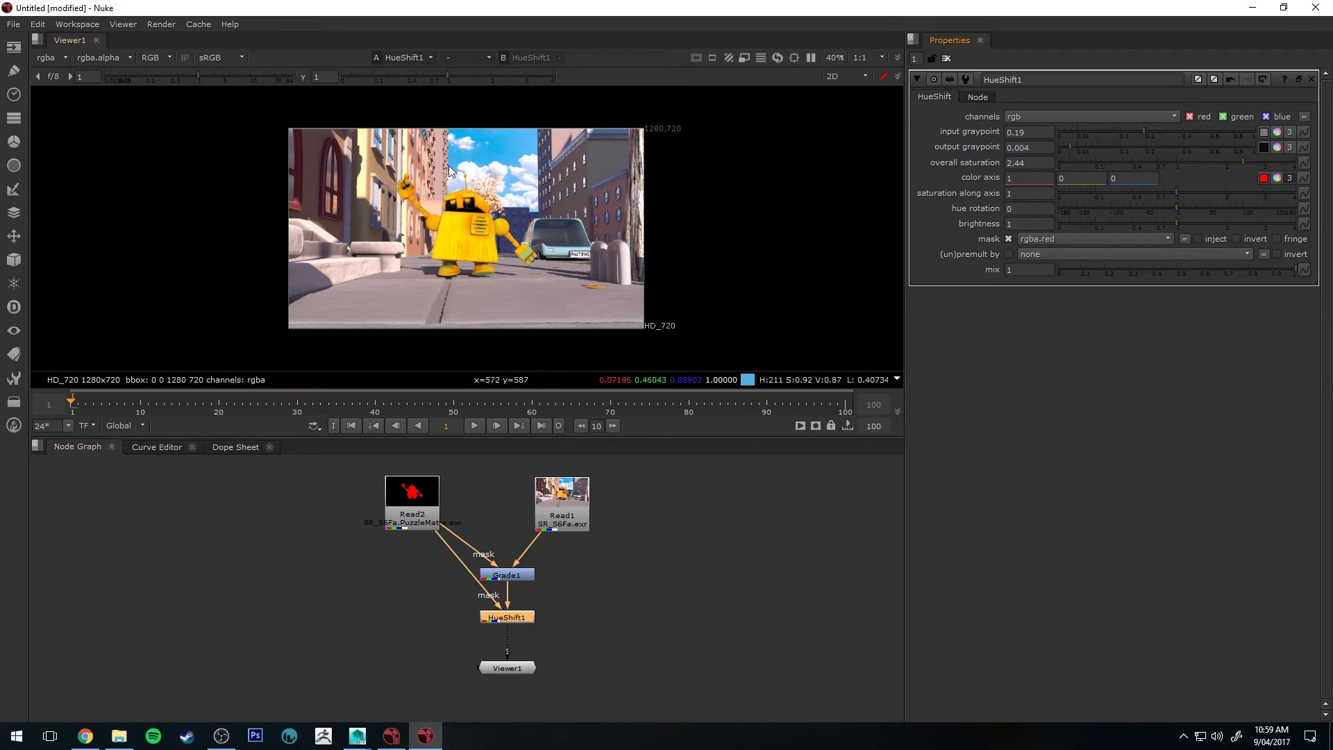
pyautogui.scroll(2, 454, 181)
pyautogui.scroll(-1, 455, 186)
pyautogui.scroll(-1, 562, 265)
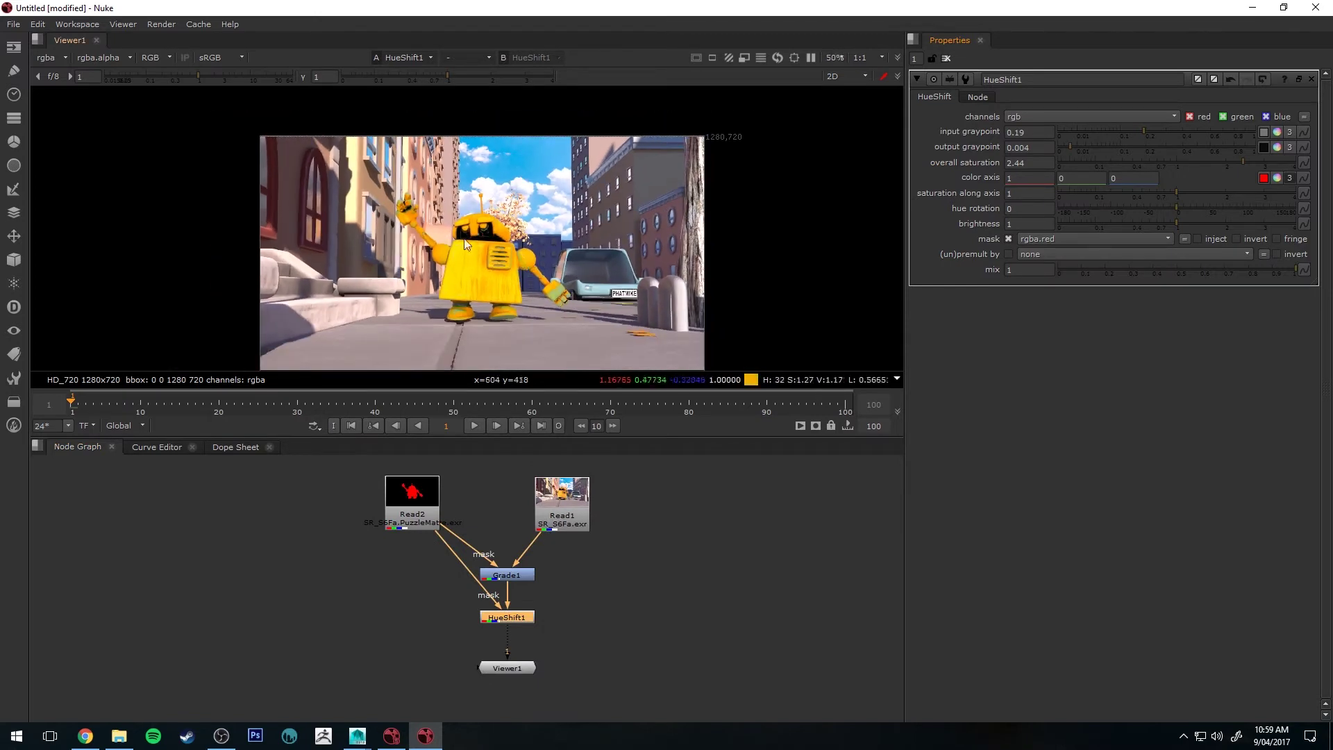